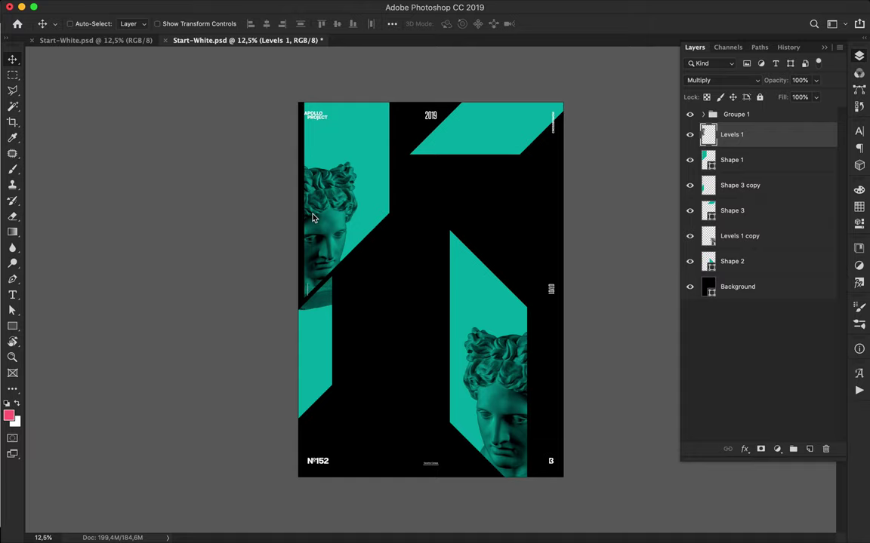
Move the teal Shape 3 up and outward toward the poster's top-right corner.
left_click(521, 121)
left_click_drag(521, 125, 532, 111)
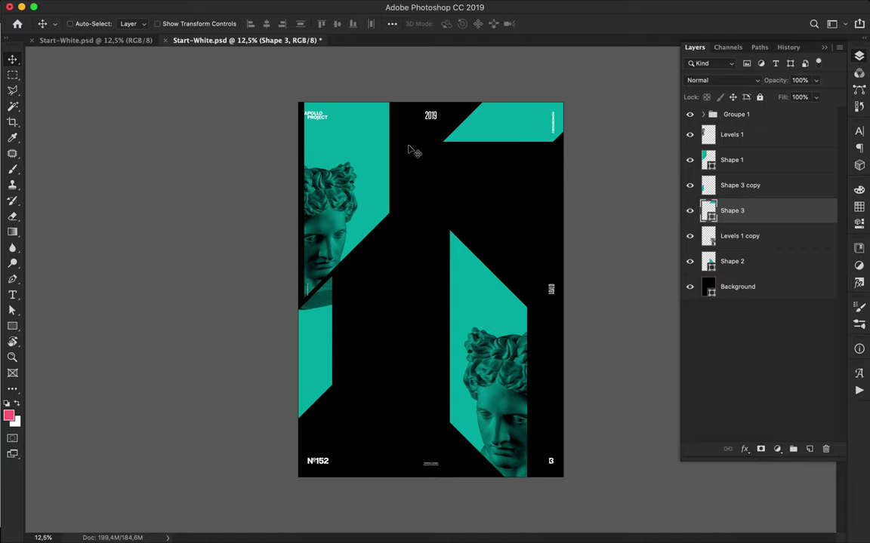
Draw a diagonal teal band about 3798 × 4563 px from the poster's lower left edge toward its centre with the Pen tool.
key("p")
left_click(291, 441)
left_click(431, 330)
left_click(289, 473)
left_click(290, 442)
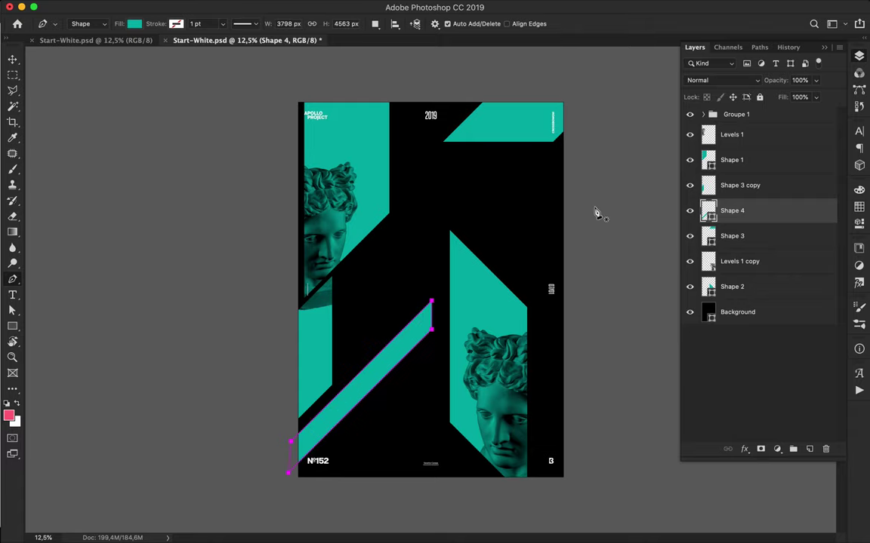
Draw a large teal polygon above the right bust's panel, running past the poster's right edge, and rasterize its layer.
left_click(423, 182)
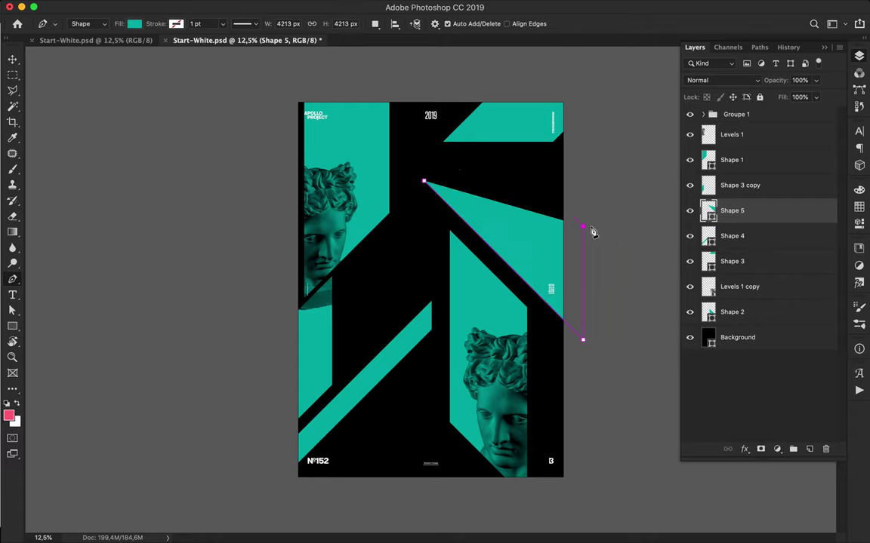
left_click(524, 167)
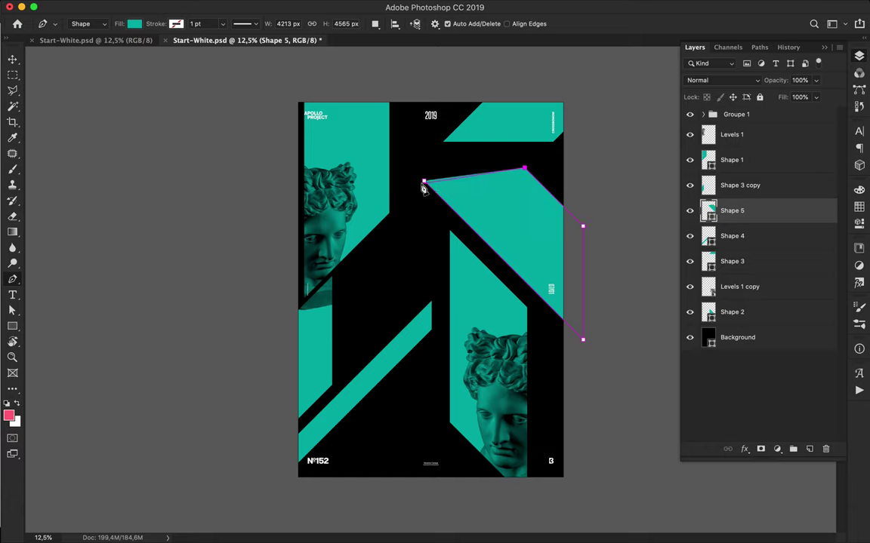
right_click(782, 217)
left_click(668, 198)
Cut the sloping upper part off the rasterized Shape 5 with a polygonal lasso selection, leaving a horizontal top edge.
key("l")
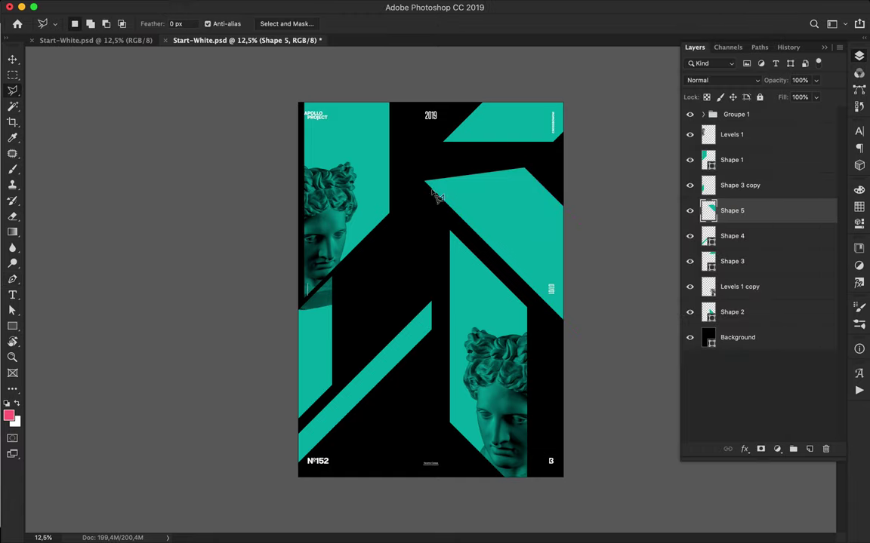
left_click(550, 185)
left_click(530, 151)
left_click(421, 163)
double_click(404, 189)
key("Delete")
left_click(403, 191)
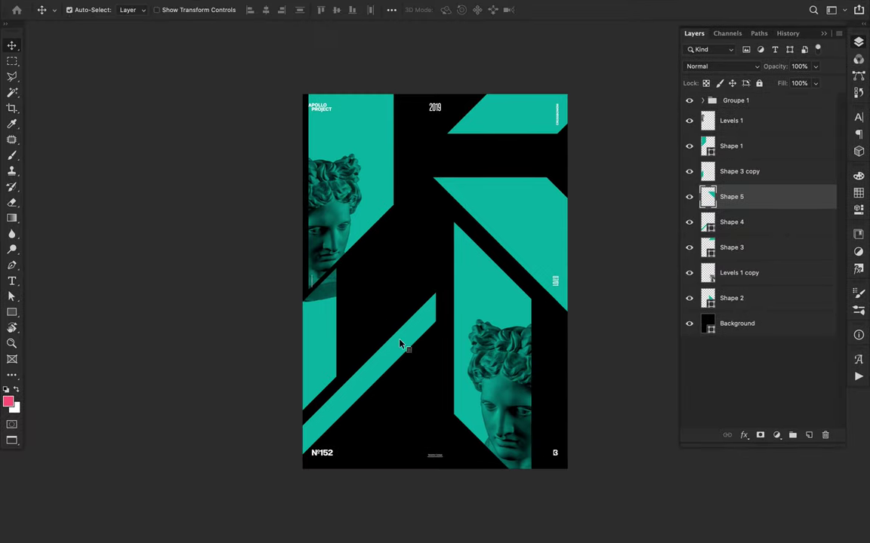
Delete the diagonal teal band and shift the left bust and its panel left to meet the poster's edge.
key("Delete")
key("super+plus")
left_click_drag(365, 192, 280, 197)
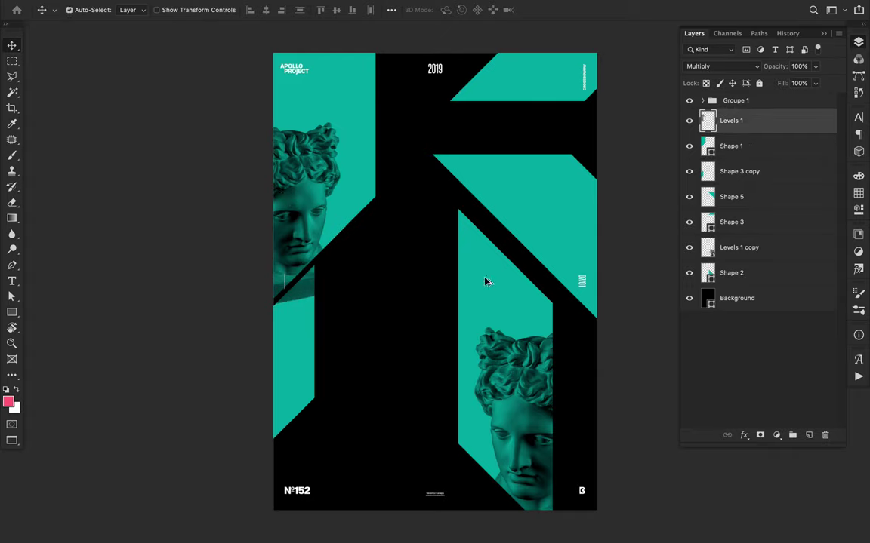
Delete the teal panel behind the left bust and draw a replacement with diagonal upper and lower edges using the Pen tool.
left_click(362, 151)
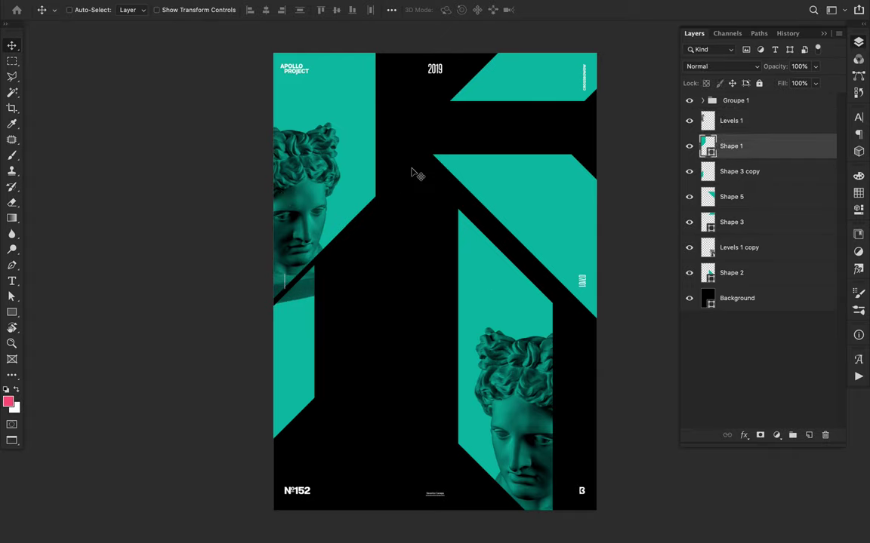
key("Delete")
key("p")
left_click(265, 296)
left_click(351, 209)
left_click(350, 79)
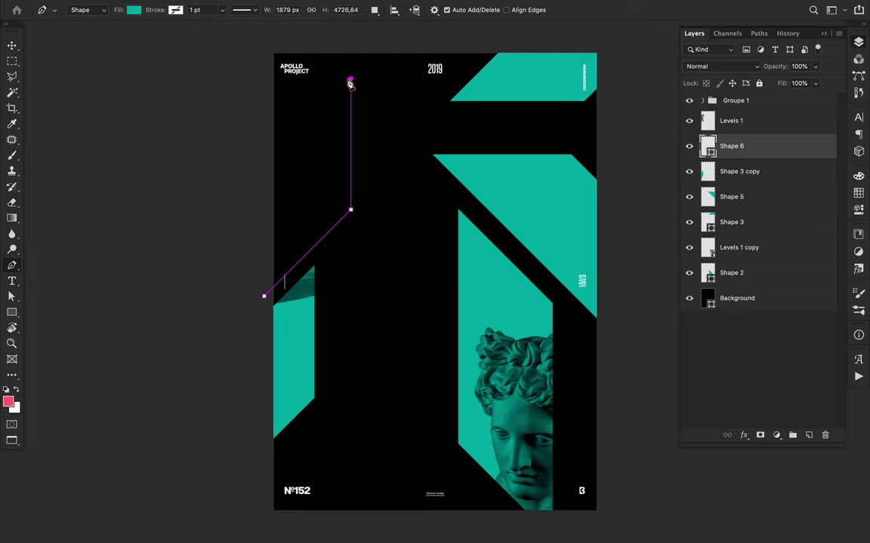
left_click(228, 201)
key("v")
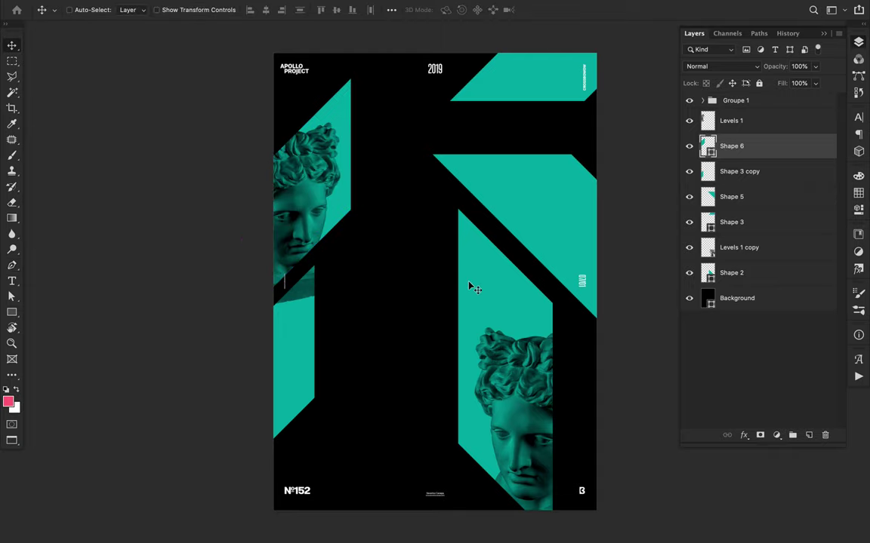
Delete the teal panel behind the right bust and draw a larger replacement about 4742 × 7974 px with diagonal upper and lower left edges.
left_click(483, 291)
key("Delete")
key("p")
left_click(610, 360)
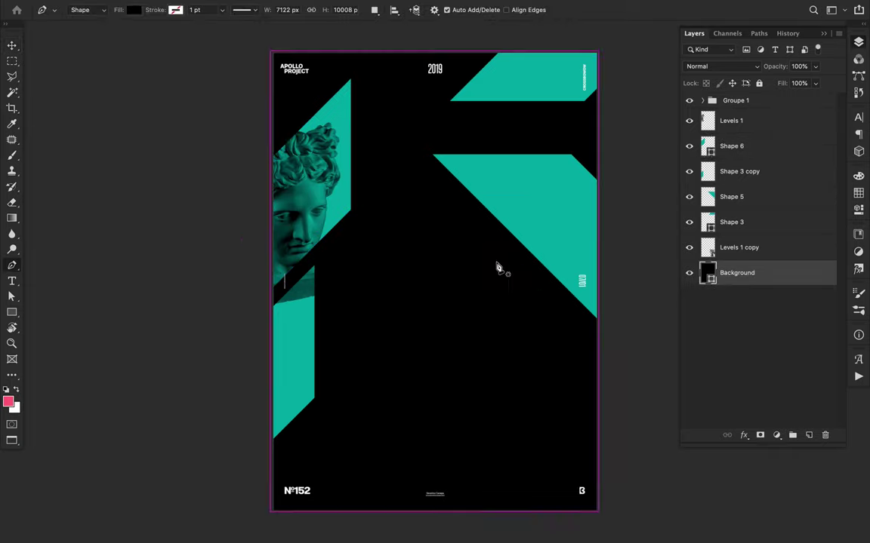
left_click(405, 154)
left_click(404, 439)
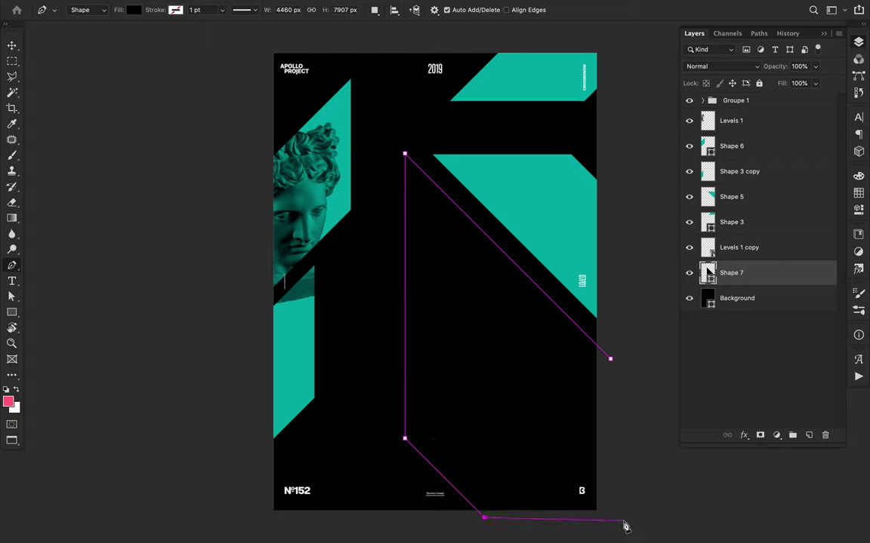
left_click(611, 360)
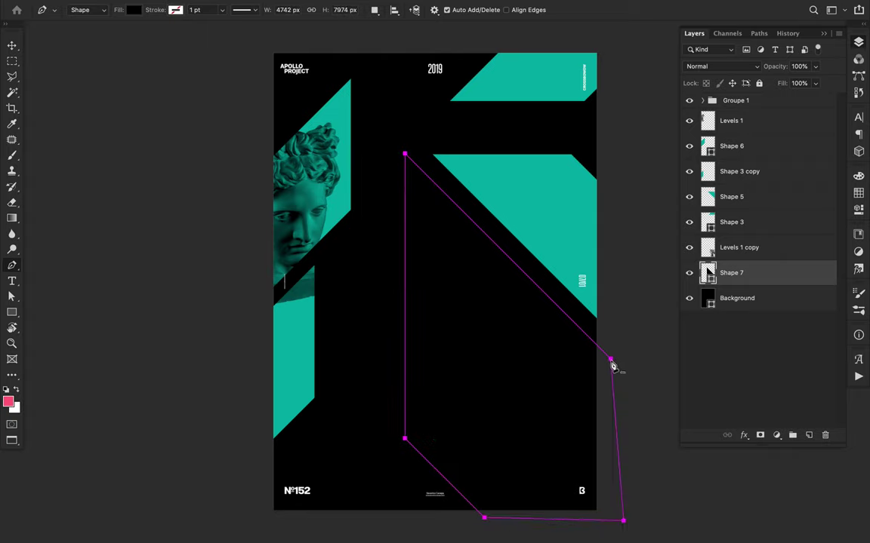
Sample the teal colour from Shape 5 and apply it as the fill of the new Shape 7.
key("i")
left_click(563, 207)
key("a")
left_click(176, 9)
left_click(121, 71)
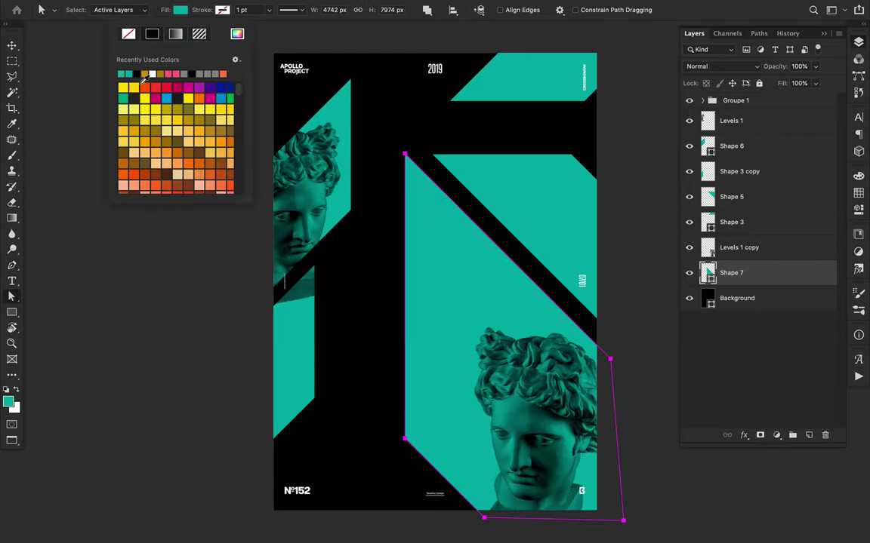
key("Return")
Move Shape 5 down against the poster's right edge and move the right bust up across the large panel's diagonal.
key("v")
left_click_drag(547, 200, 635, 301)
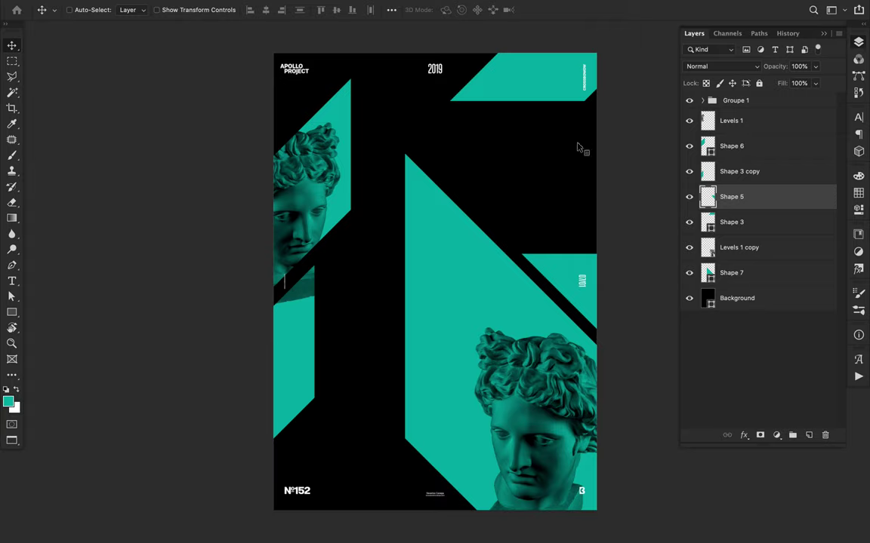
key("t")
key("v")
key("c")
key("v")
left_click(545, 396, "ctrl")
left_click_drag(545, 397, 524, 209)
Extend the large teal Shape 7 upward past the poster's top edge behind the right bust and raise its lower diagonal.
left_click(491, 390, "ctrl")
key("a")
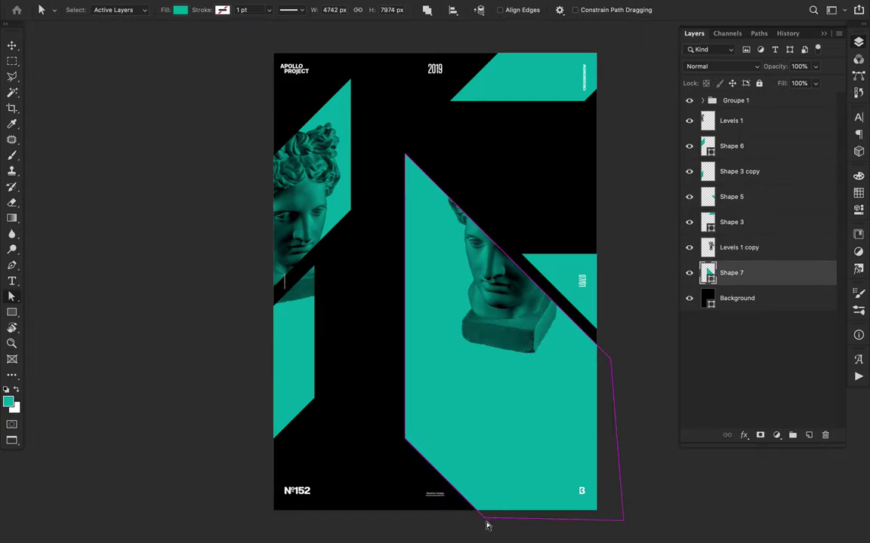
key("ctrl+minus")
scroll(499, 483, "down", 10)
left_click_drag(499, 481, 618, 184)
scroll(571, 139, "up", 4)
key("v")
left_click_drag(533, 255, 572, 123)
scroll(550, 130, "up", 3)
Shift Shape 3 closer to the top-right corner and move Shape 5 slightly up and left over the right bust.
left_click(527, 142, "ctrl")
left_click(523, 271, "ctrl")
left_click_drag(524, 271, 506, 259)
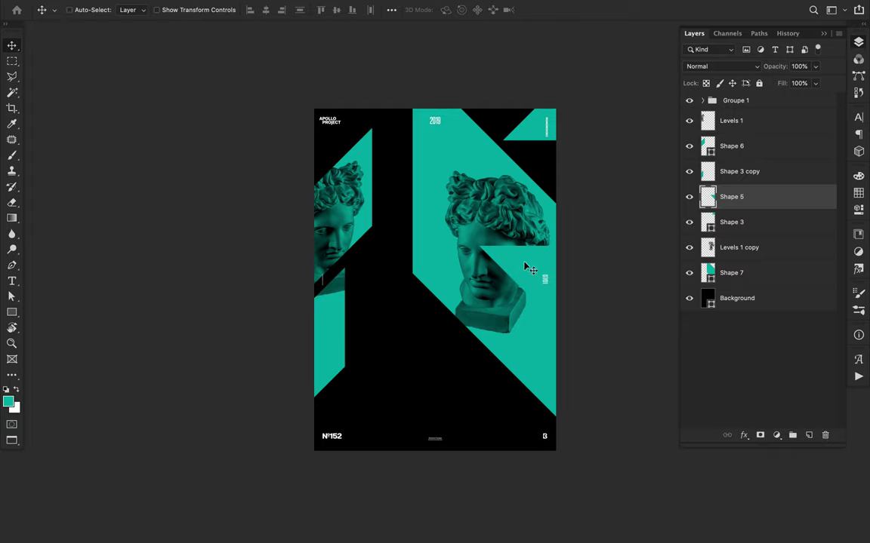
Lower the upper diagonal edge of Shape 7 so it cuts closer to the right bust's hair.
left_click(468, 130, "ctrl")
key("a")
left_click_drag(468, 116, 472, 151)
left_click(564, 194)
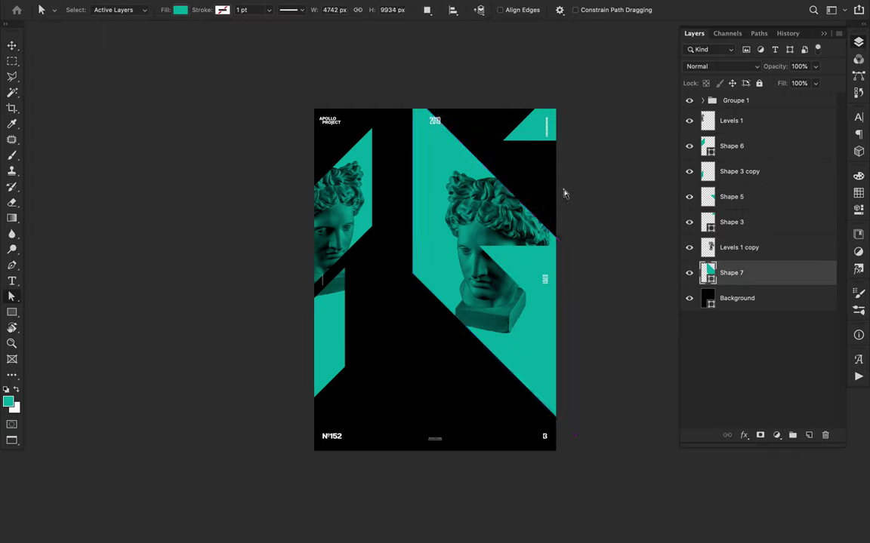
Move the left bust's teal panel slightly up and right, and shift the large Shape 7 panel to the right.
key("v")
left_click_drag(364, 235, 369, 218)
left_click(430, 227, "ctrl")
left_click_drag(430, 227, 451, 238)
Delete the teal panel at the poster's lower left edge.
left_click(326, 340, "ctrl")
key("Delete")
Draw a narrow vertical teal bar with slanted ends between the two bust panels and rasterize its layer.
key("p")
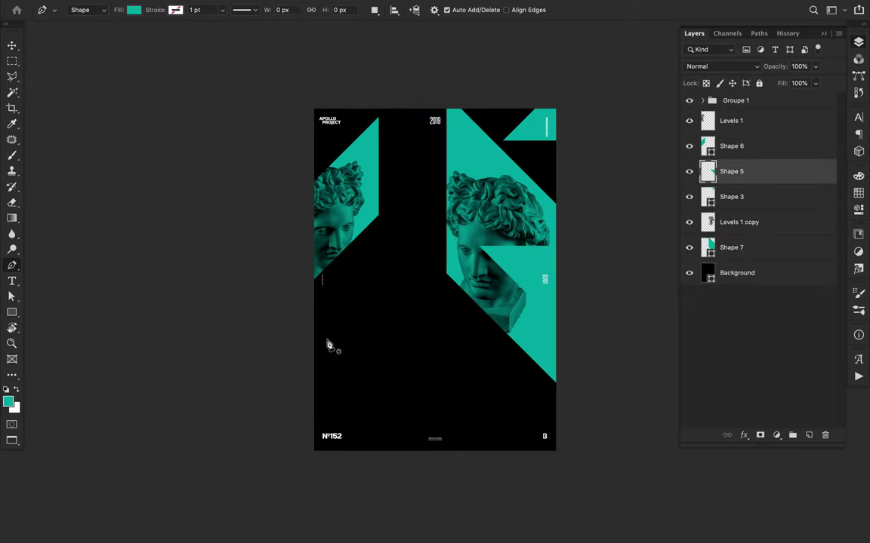
left_click(433, 168)
left_click(416, 184, "shift")
left_click(416, 329)
left_click(438, 308)
left_click(432, 167)
right_click(767, 175)
left_click(688, 197)
Trim the right side of the narrow teal bar with a polygonal lasso selection.
key("l")
left_click(432, 161)
left_click(429, 323)
left_click(451, 304)
double_click(436, 156)
key("Delete")
left_click(437, 156)
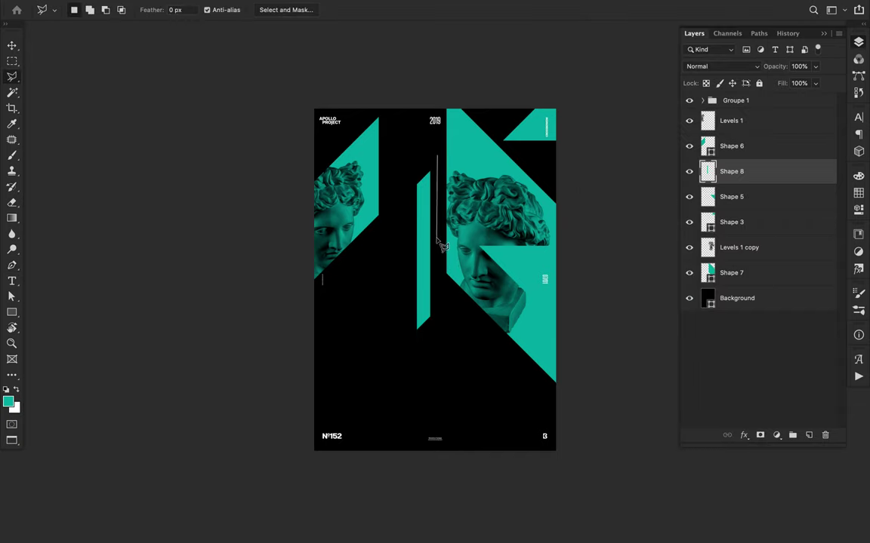
Move the narrow teal bar up beside the right panel, then delete it.
key("v")
left_click_drag(428, 247, 437, 231)
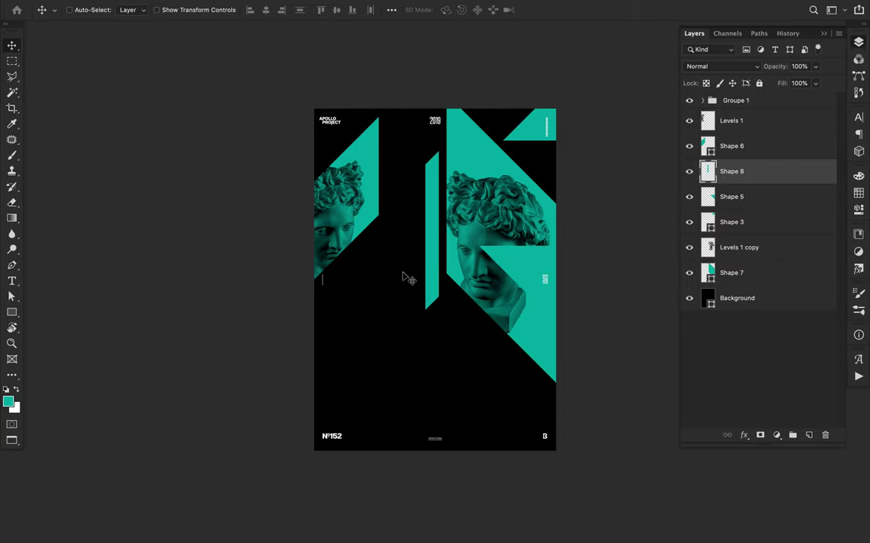
key("Delete")
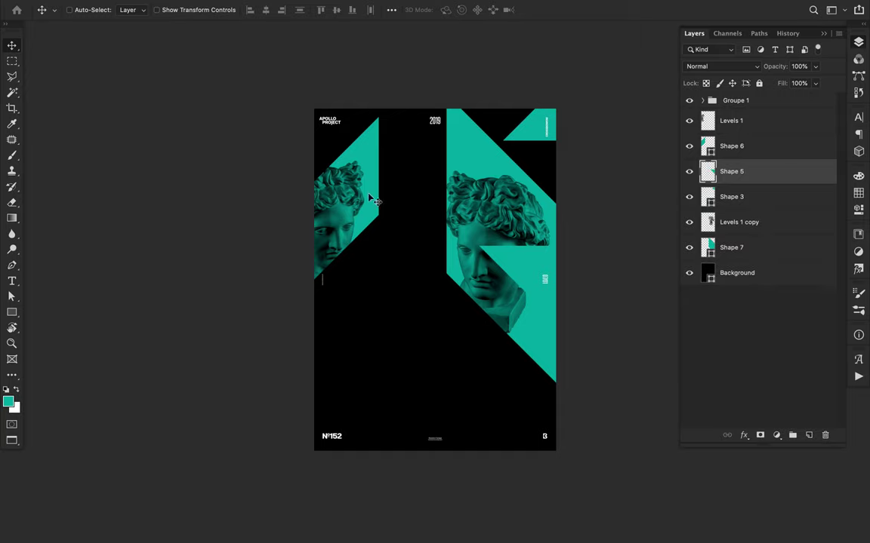
Draw a thin vertical teal strip with slanted ends, about 408 × 3255 px, at the poster's lower left edge.
key("p")
left_click(307, 318)
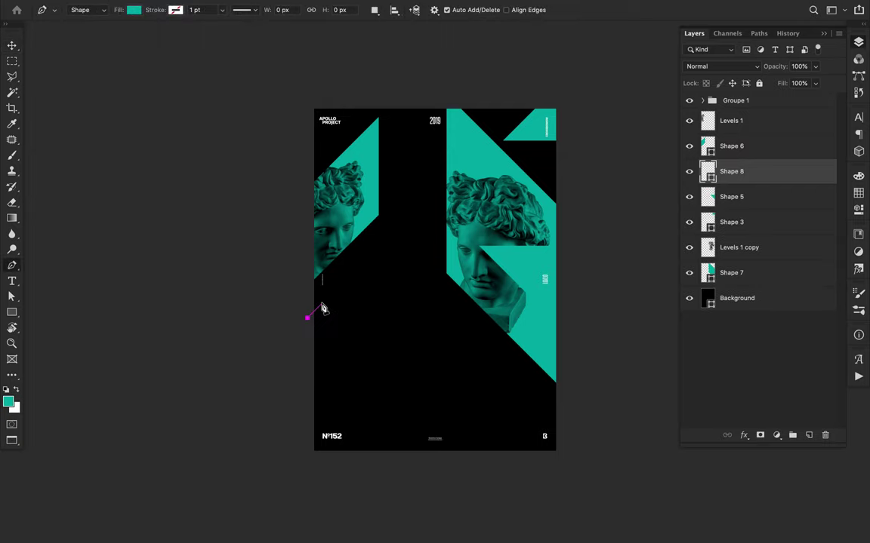
left_click(321, 402)
left_click(308, 416)
key("Escape")
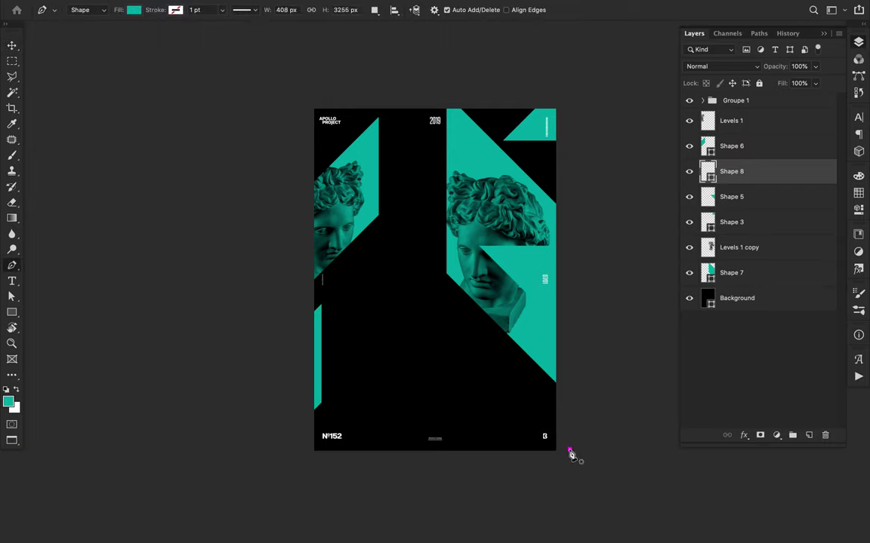
Draw a horizontal teal strip with diagonal ends, about 4731 × 1276 px, at the poster's bottom right corner.
left_click(569, 450)
left_click(541, 422)
left_click(415, 422)
left_click(458, 466)
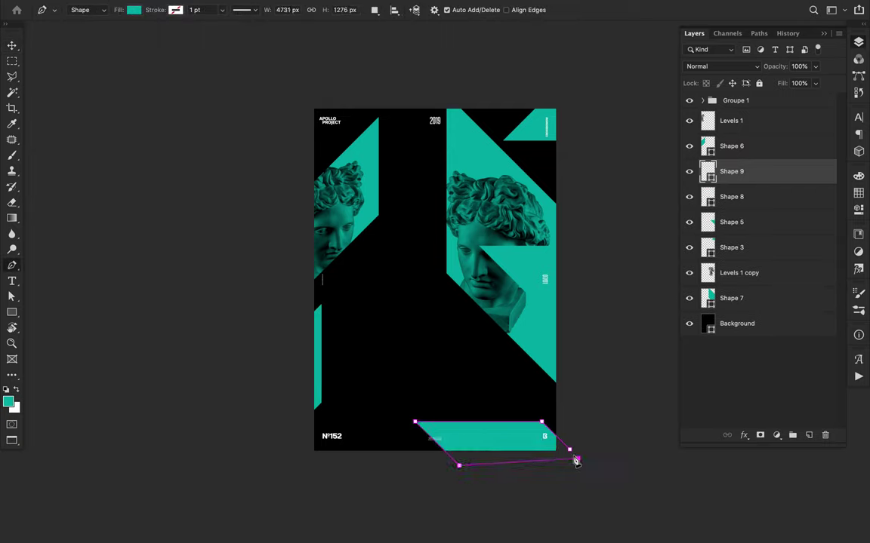
key("c")
key("v")
right_click(597, 410)
left_click(592, 373)
Add the text OBJECTIVE near the middle of the poster.
key("t")
left_click(390, 302)
type("OBJE")
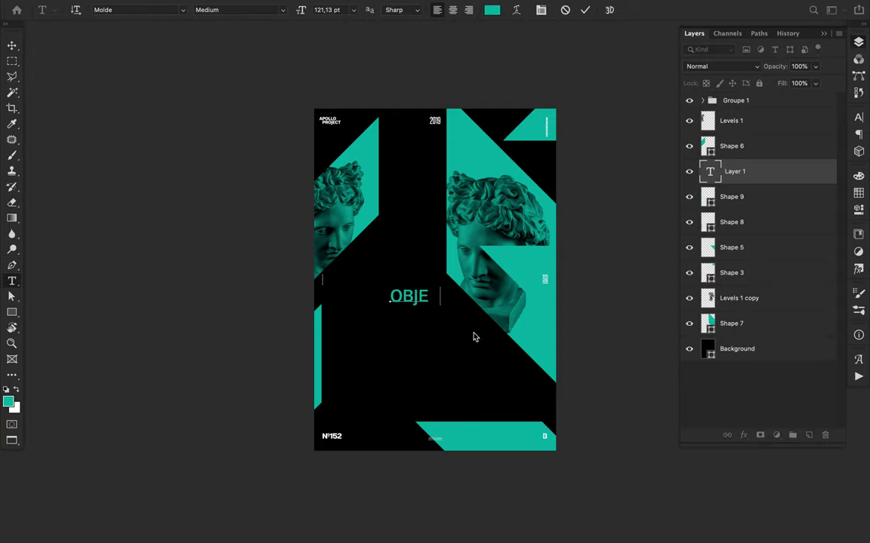
key("super+Return")
Reposition the OBJECTIVE text across the poster's middle and set its font size to 244 pt.
key("v")
left_click_drag(451, 297, 477, 241)
key("super+t")
key("Return")
left_click(858, 117)
left_click(755, 143)
type("244")
key("Return")
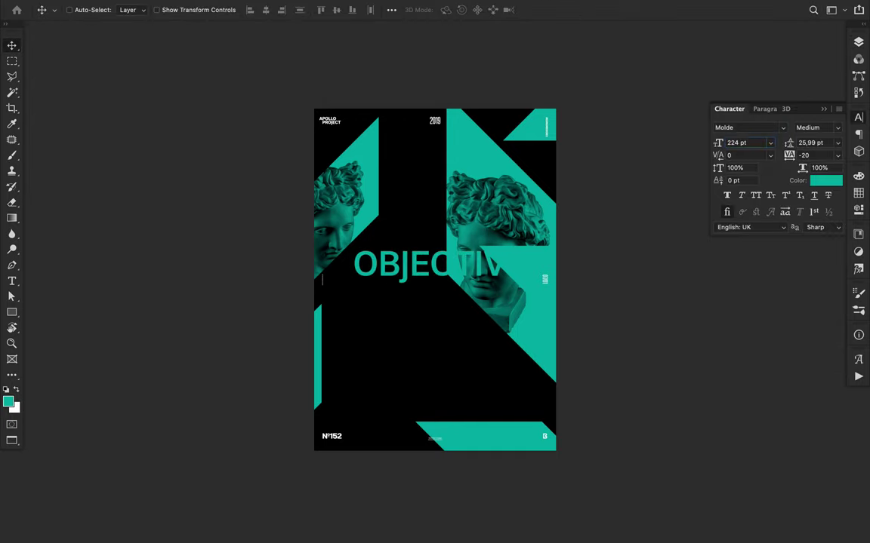
Change the OBJECTIVE text colour to white (ffffff).
key("t")
left_click(492, 10)
type("ffffff")
left_click(610, 82)
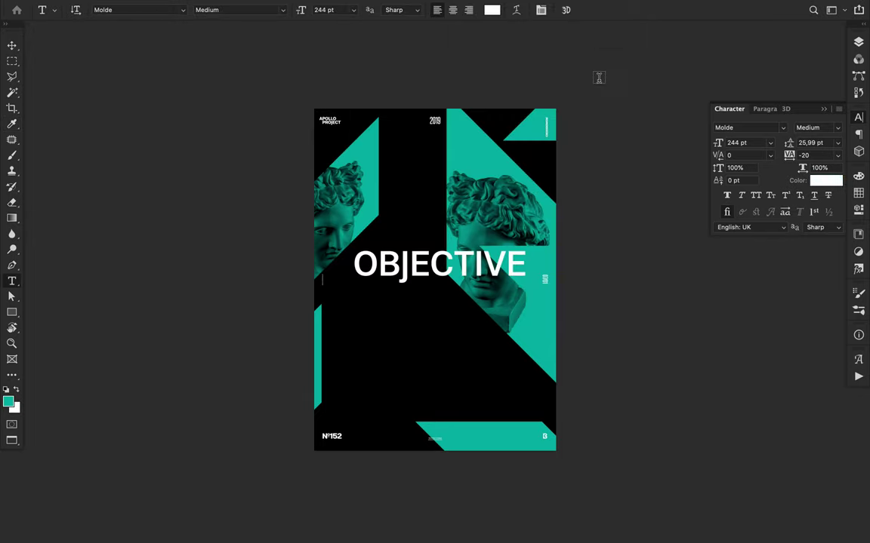
Move the title up between the two bust panels and shorten its text to OBJE.
key("v")
left_click_drag(424, 278, 576, 170)
double_click(449, 177)
key("BackSpace")
key("ctrl+Return")
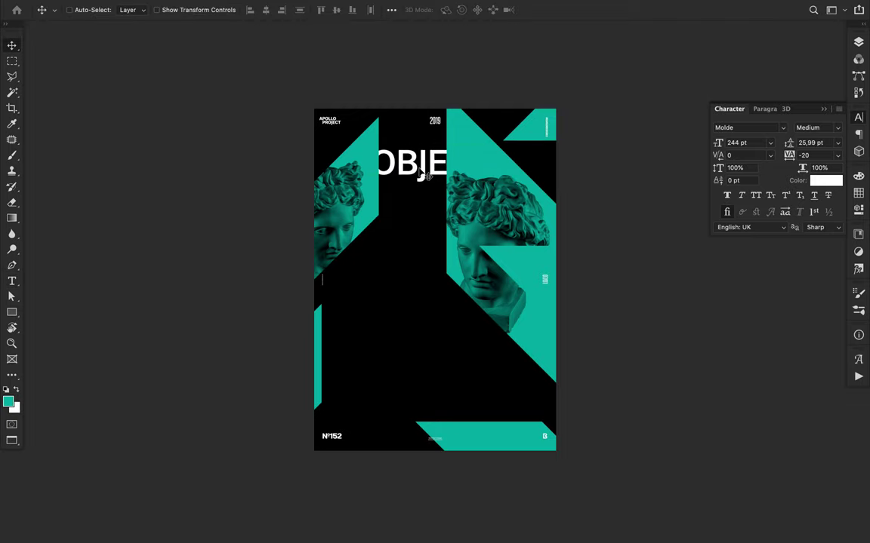
Duplicate the OBJE text below the original and change the copy's text to CTIVE.
left_click_drag(419, 178, 425, 203)
double_click(411, 264)
type("CTIVE")
key("ctrl+Return")
Raise the CTIVE layer above Shape 6 and tighten the spacing between the OBJE and CTIVE lines.
left_click(859, 44)
left_click_drag(728, 172, 736, 136)
left_click_drag(437, 210, 430, 203)
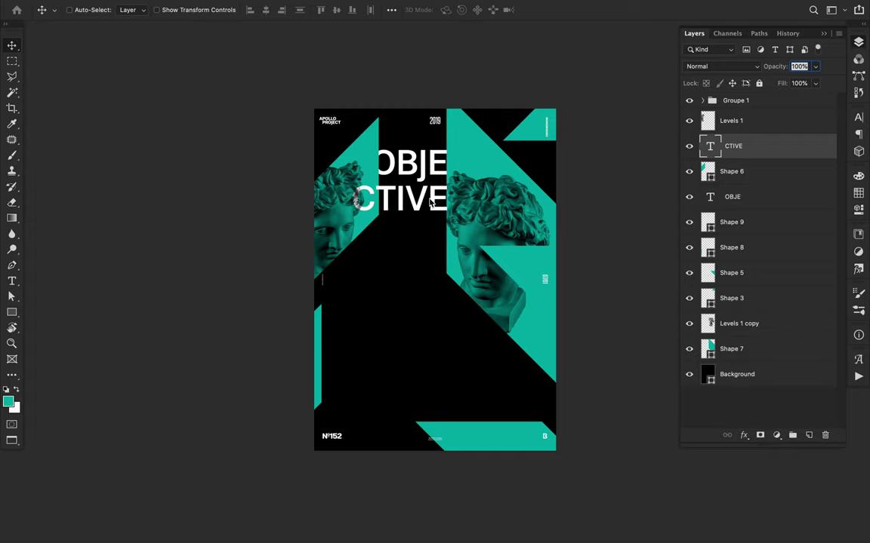
left_click(426, 167, "super")
left_click_drag(424, 170, 423, 187)
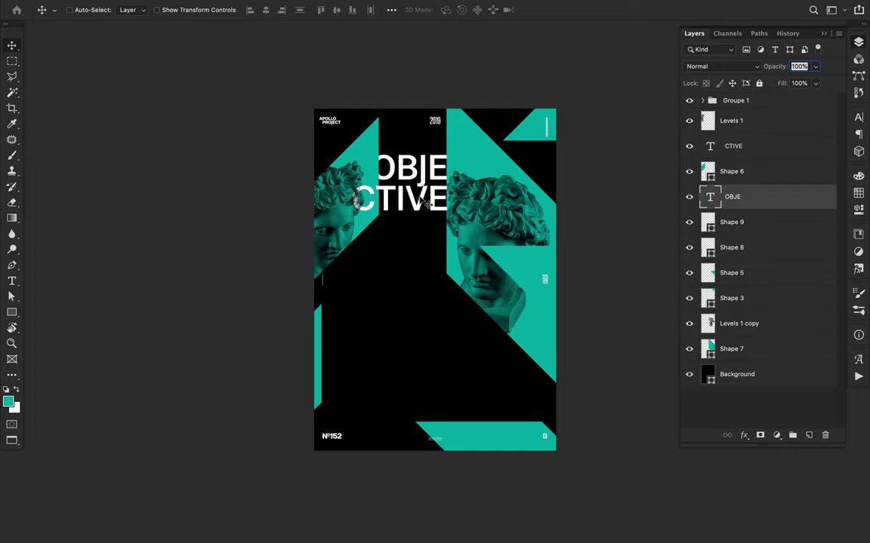
Nudge the CTIVE text left so its last letter lines up with the right panel's edge.
scroll(425, 203, "up", 6)
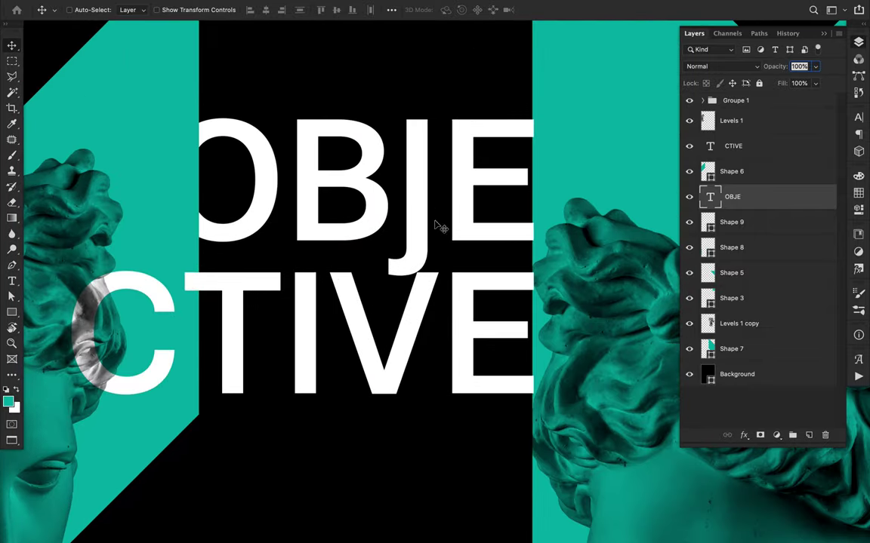
left_click(468, 304, "super")
key("Left")
key("Left")
key("Left")
key("Right")
Nudge the OBJE text left to line up its last letter with the right panel's edge.
left_click(466, 221, "super")
key("Left")
key("Left")
key("Left")
key("Left")
key("Left")
key("Right")
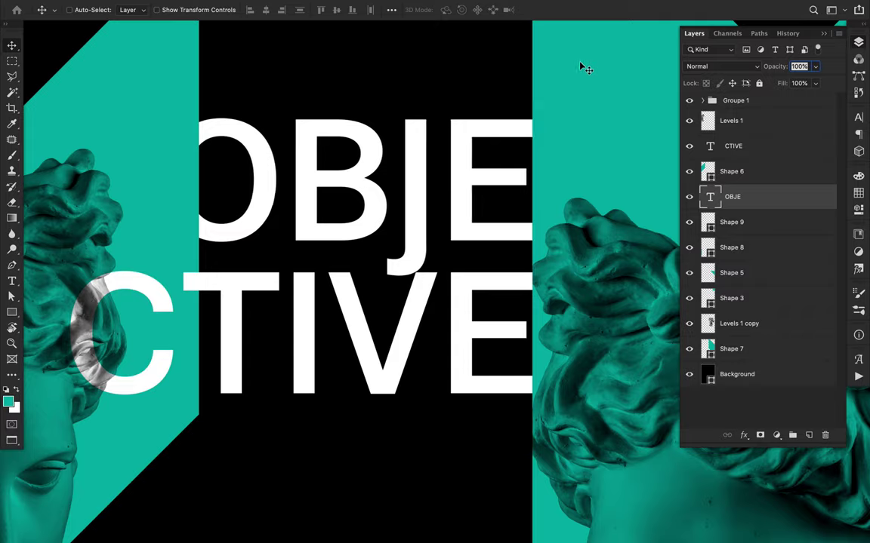
Nudge the CTIVE text down to widen the gap below OBJE.
scroll(473, 103, "down", 5)
left_click(424, 304, "super")
key("Down")
key("Down")
key("Down")
key("Down")
key("Down")
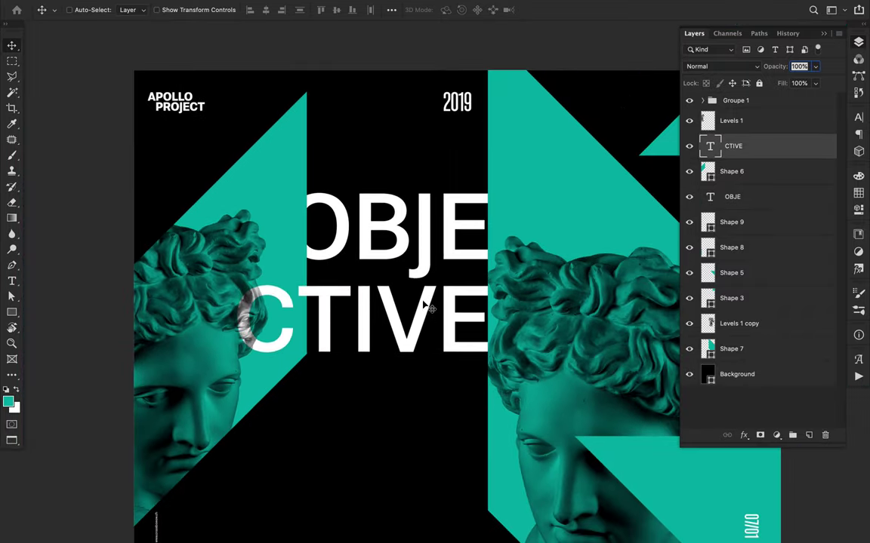
scroll(424, 304, "down", 5)
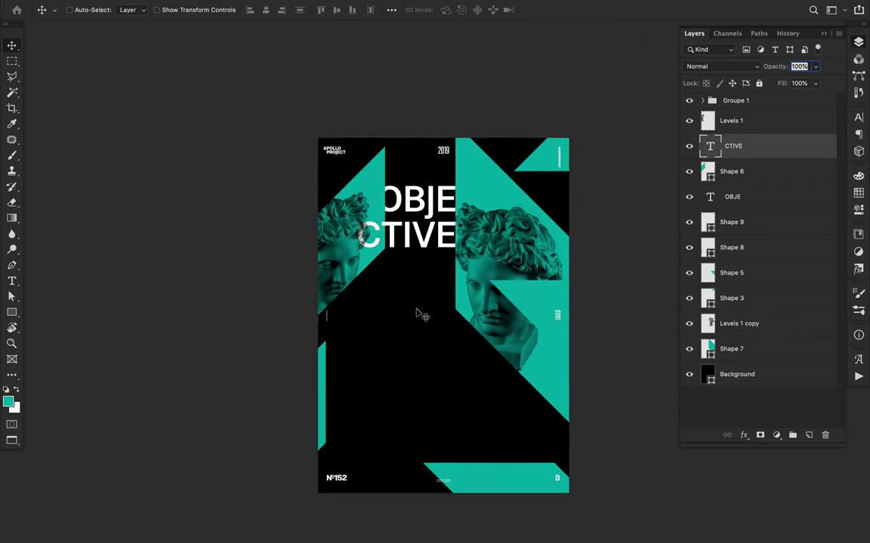
Duplicate the CTIVE text over the right bust and change the copy to read "#12".
left_click_drag(419, 310, 526, 363)
double_click(483, 289)
type("#11")
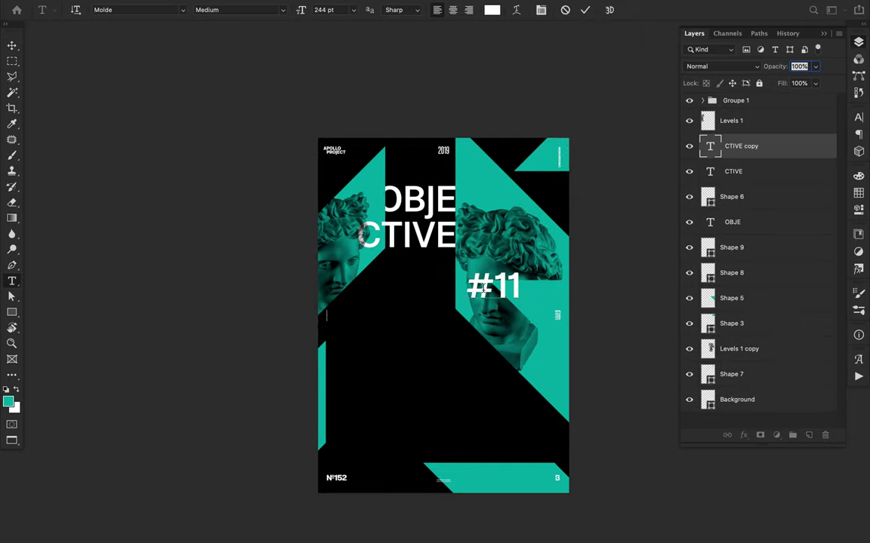
key("shift+Left")
type("2")
key("super+Return")
Place the #12 text behind the right bust and put a copy on the left bust, ordered just beneath Levels 1.
left_click_drag(734, 147, 748, 357)
left_click_drag(472, 287, 306, 271)
left_click_drag(736, 348, 748, 144)
mouse_move(345, 270)
left_mouse_down()
mouse_move(343, 247)
mouse_move(336, 279)
left_mouse_up()
Scale the OBJE and CTIVE text down together to about 207 pt.
left_click(444, 245)
left_click(434, 206, "shift")
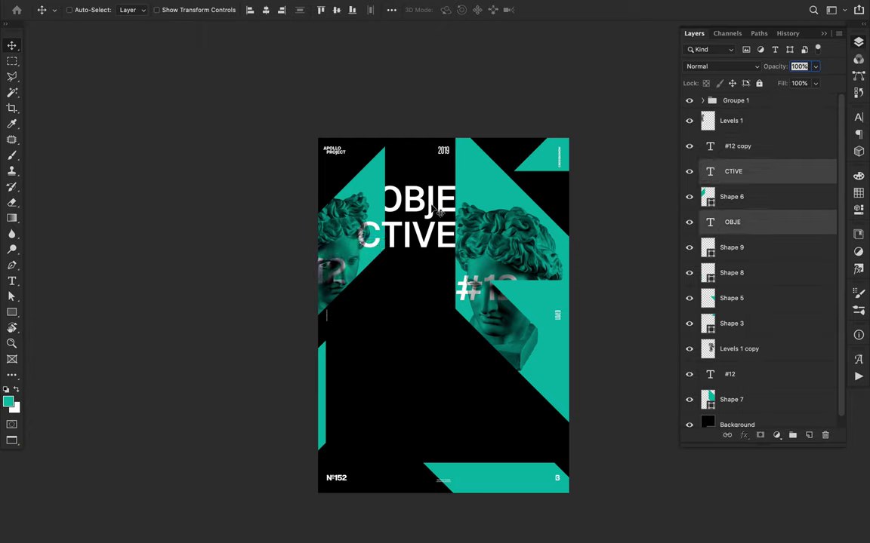
key("super+t")
left_click_drag(358, 248, 372, 236)
key("Return")
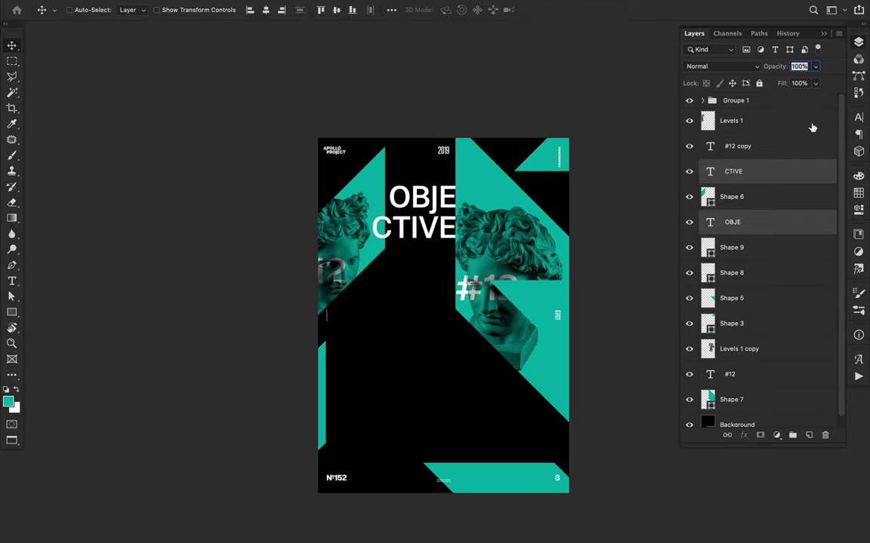
Set the tracking of the OBJE and CTIVE text to 40.
left_click(859, 117)
left_click(814, 154)
key("Up")
key("Up")
key("Up")
key("Up")
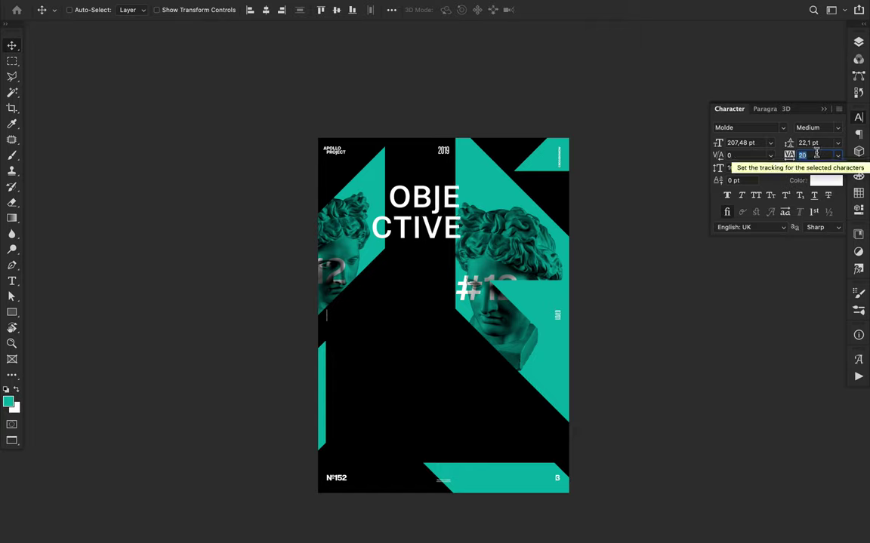
Shift both title lines left so they end near the right panel's vertical edge.
left_click_drag(432, 206, 430, 206)
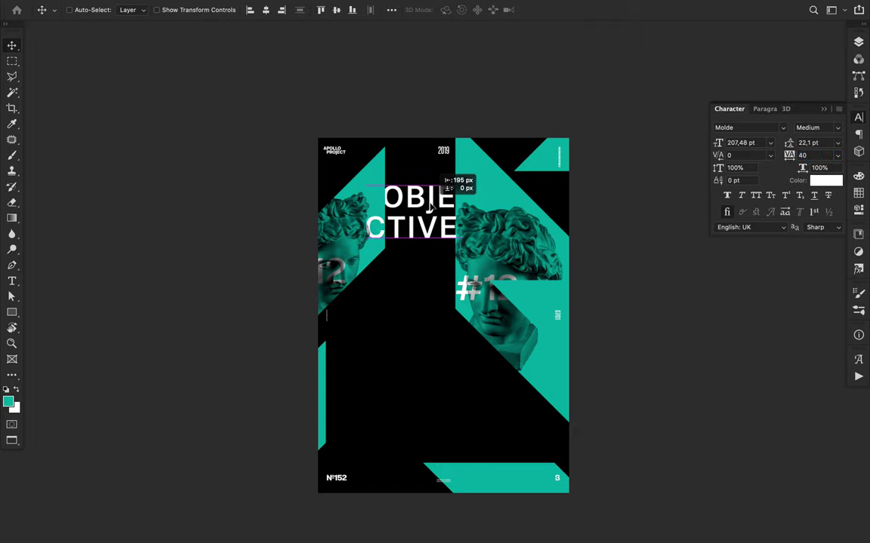
key("super+z")
key("shift+Left")
key("shift+Left")
key("shift+Left")
key("shift+Left")
key("shift+Left")
key("shift+Left")
key("shift+Left")
key("shift+Left")
key("shift+Left")
key("shift+Left")
key("shift+Left")
key("shift+Left")
key("shift+Left")
key("shift+Left")
key("shift+Left")
key("shift+Left")
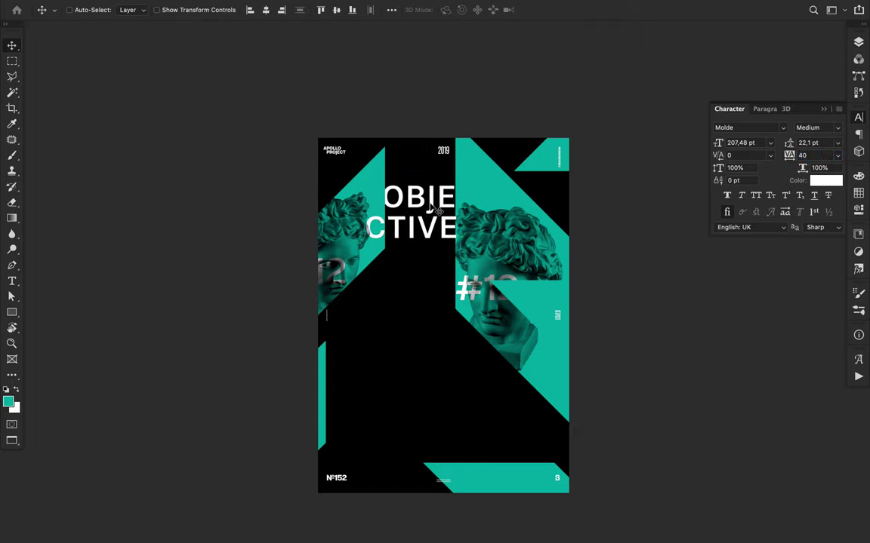
Nudge the OBJE text right until its last letter meets the right panel's edge.
key("super+plus")
scroll(431, 208, "up", 3)
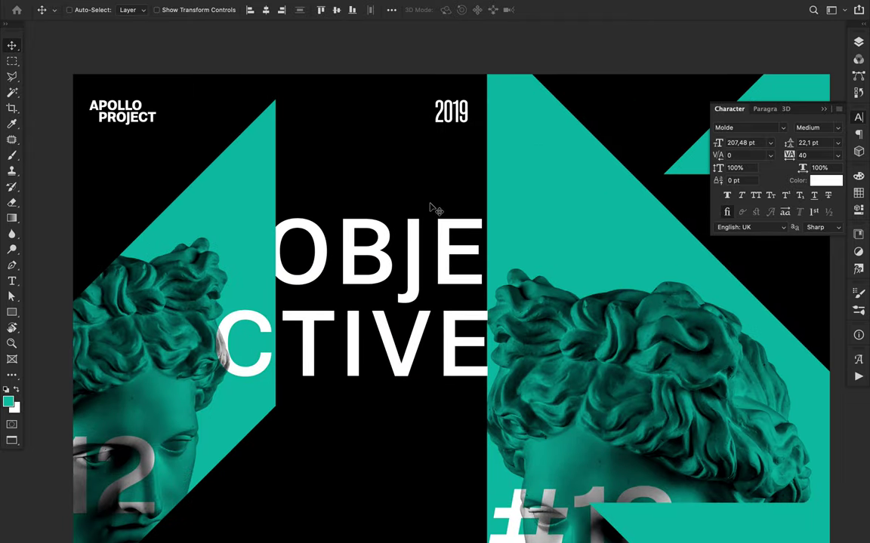
key("shift+Right")
key("shift+Right")
key("shift+Right")
key("shift+Right")
key("shift+Left")
key("shift+Left")
key("shift+Right")
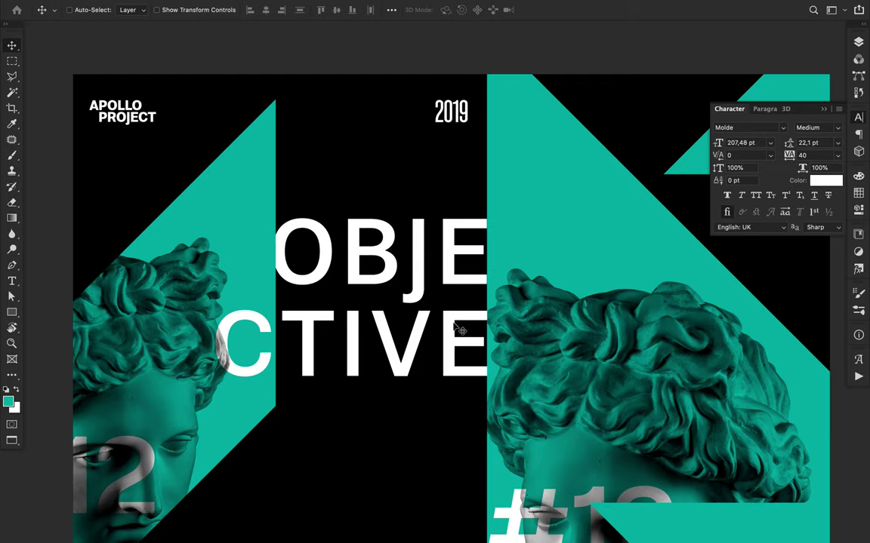
Add a C to the end of the OBJE line.
scroll(403, 315, "down", 3)
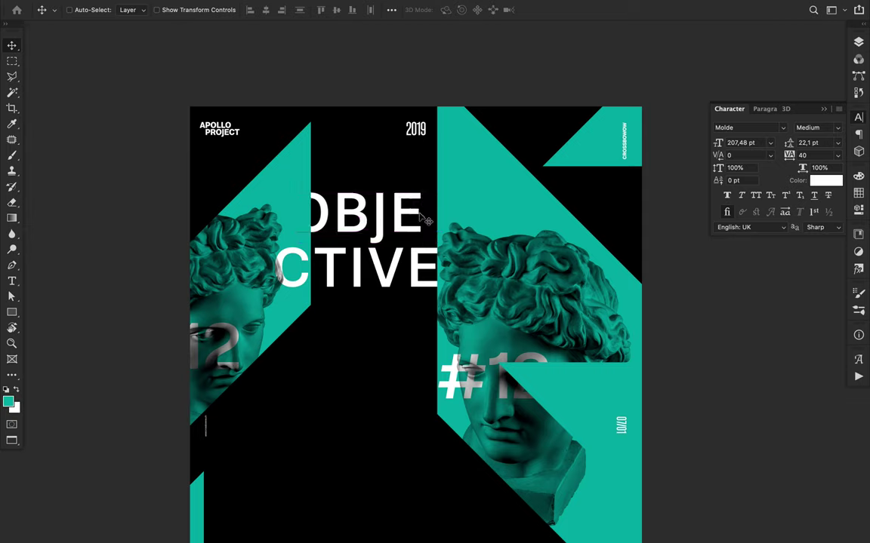
key("t")
left_click(419, 214)
type("C")
key("super+Return")
key("v")
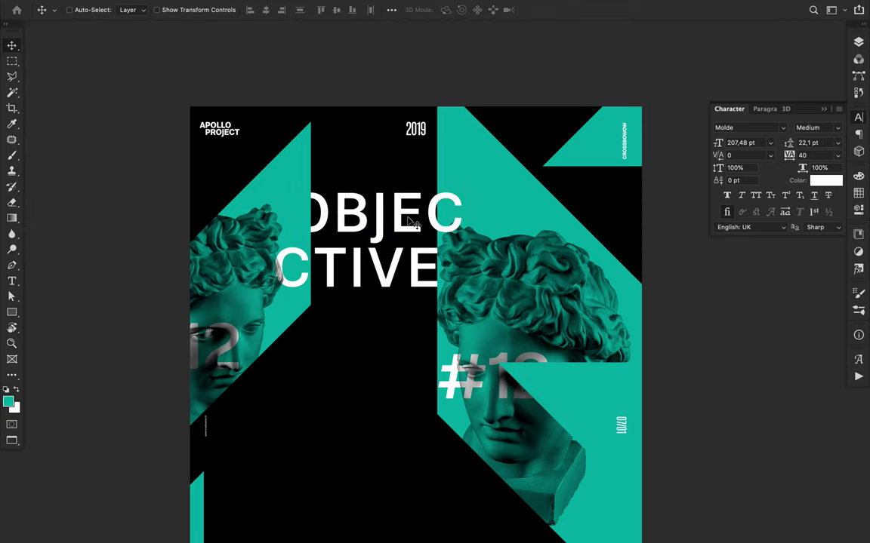
Remove the extra C from the first title line and shift CTIVE right so it overlaps the right panel.
left_click_drag(417, 279, 435, 279)
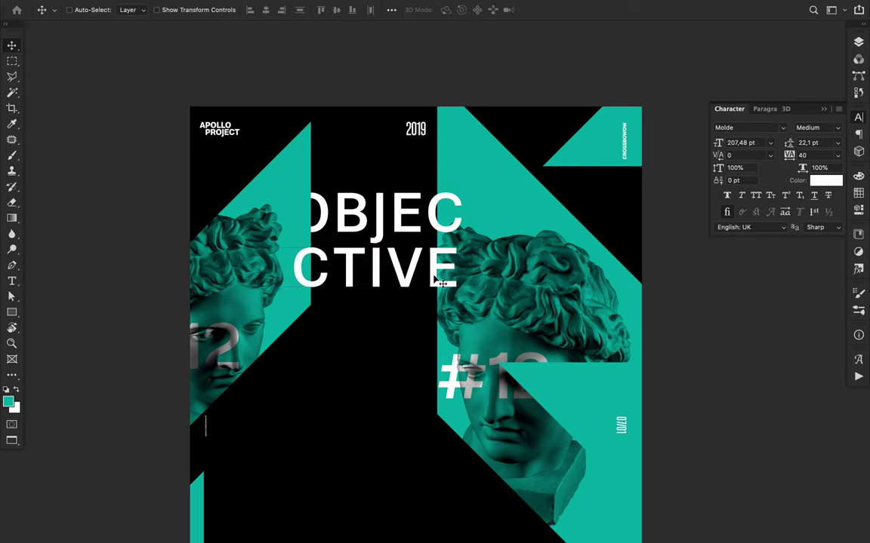
left_click_drag(405, 227, 489, 214)
key("t")
key("BackSpace")
key("super+Return")
key("ctrl+Return")
key("v")
left_click_drag(417, 281, 406, 276)
double_click(409, 273)
key("Escape")
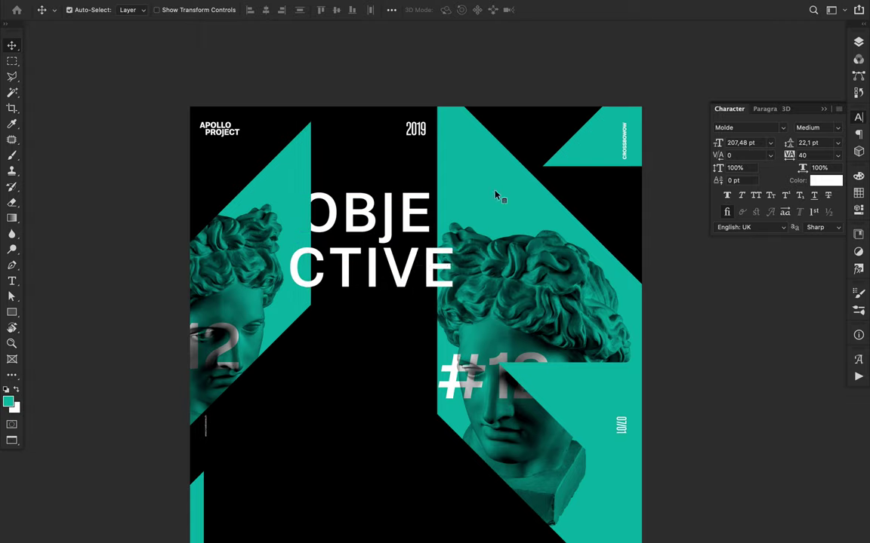
Rasterize the CTIVE text layer.
left_click(494, 195)
left_click(859, 42)
scroll(758, 318, "down", 1)
left_click(406, 281)
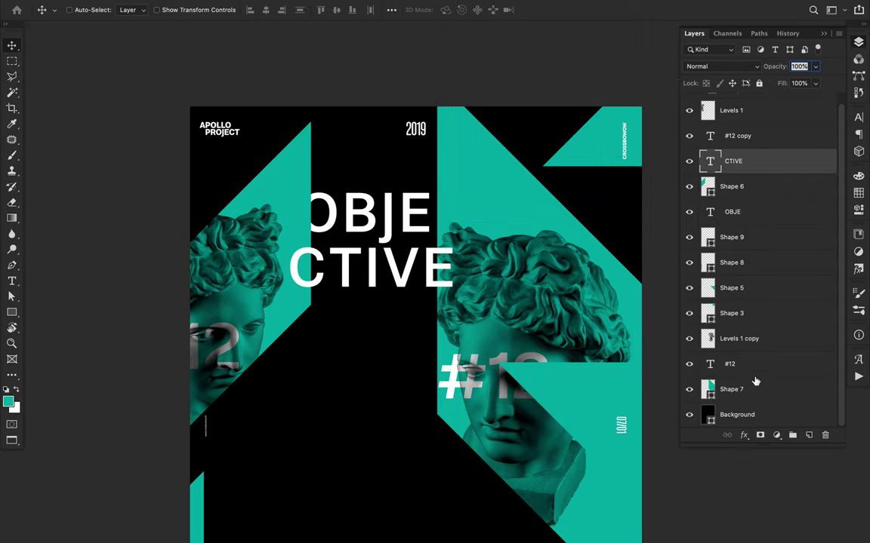
right_click(764, 162)
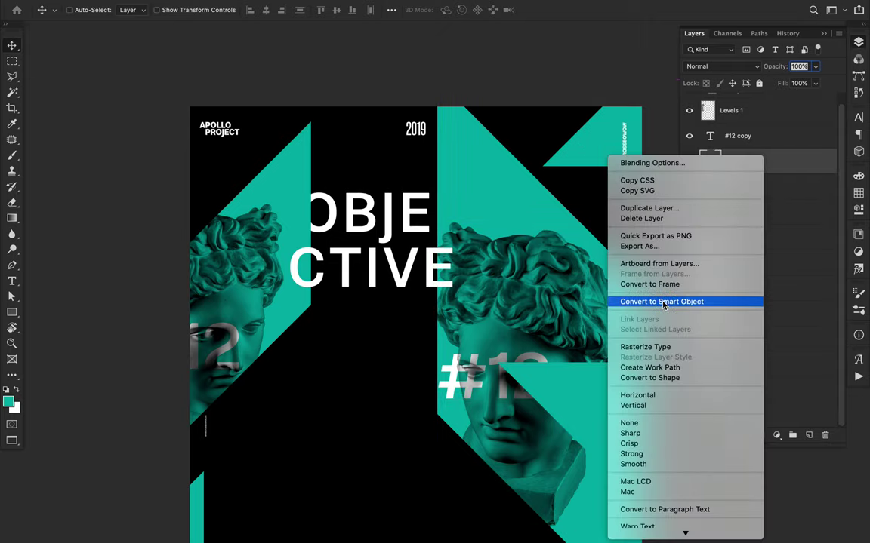
left_click(679, 355)
Erase the part of CTIVE that overlaps the Shape 7 panel, using the panel's outline as the selection.
left_click(707, 388, "super")
key("e")
left_click_drag(457, 235, 461, 285)
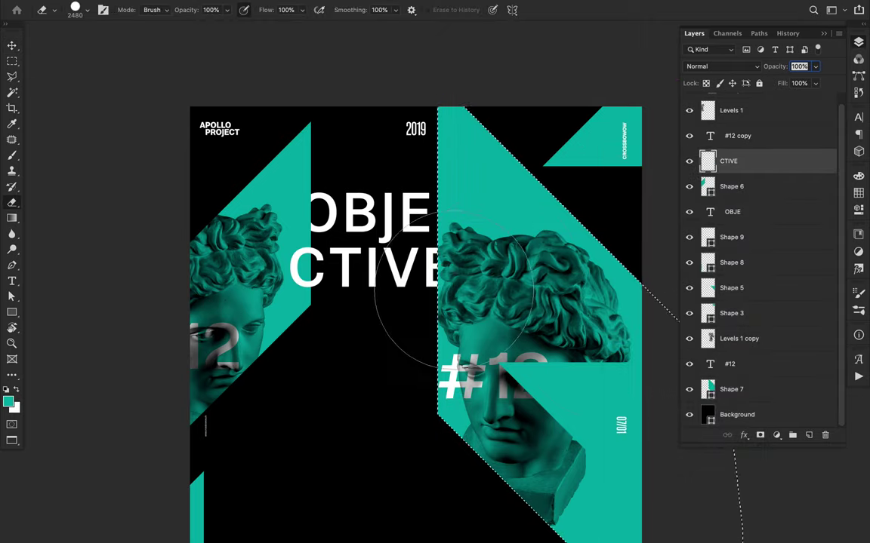
key("m")
key("ctrl+d")
scroll(427, 372, "down", 3)
key("v")
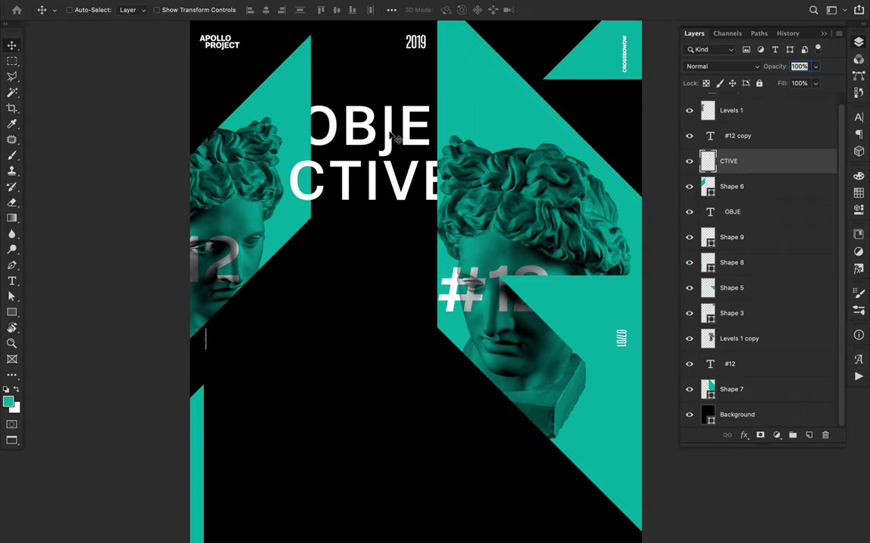
Align OBJE with the right panel's edge and extend Shape 6's lower-left corner beyond the poster's left edge.
left_click(391, 136, "ctrl")
left_click(281, 91, "ctrl")
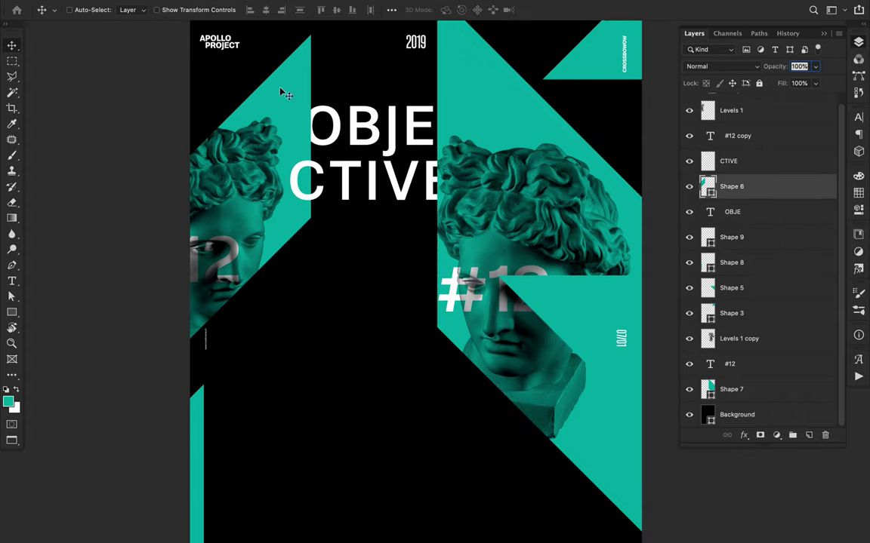
key("a")
left_click_drag(194, 336, 129, 395)
key("v")
scroll(350, 315, "up", 3)
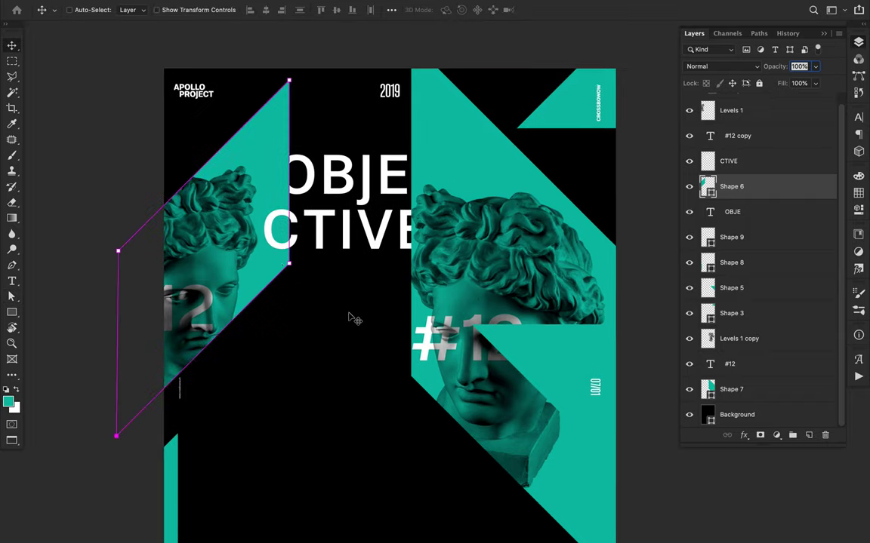
Shift Shape 6 right so it covers part of the O in OBJE.
left_click_drag(253, 281, 265, 281)
left_click_drag(489, 155, 484, 156)
left_click_drag(483, 156, 487, 158)
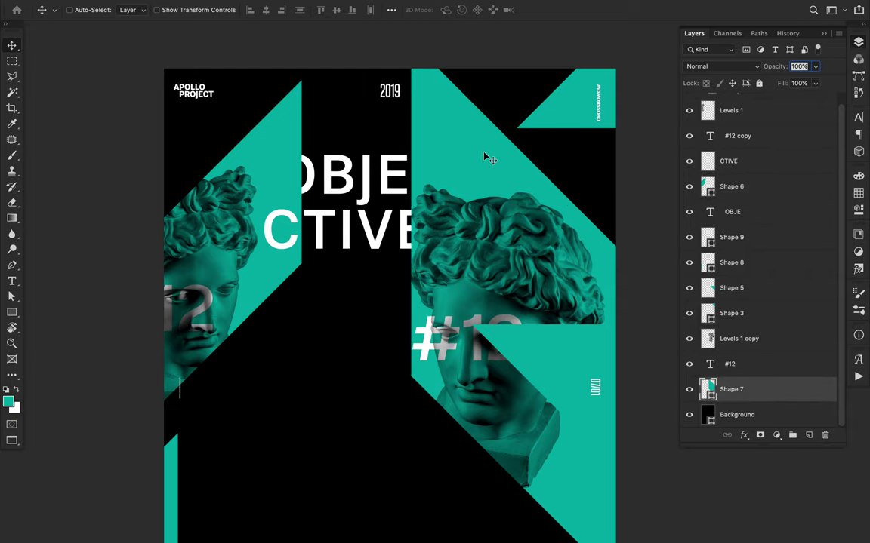
Add the text "APOLLO" in the black area below the title.
key("super+minus")
key("super+minus")
scroll(481, 158, "down", 5)
scroll(481, 158, "up", 4)
key("t")
left_click(360, 328)
type("A")
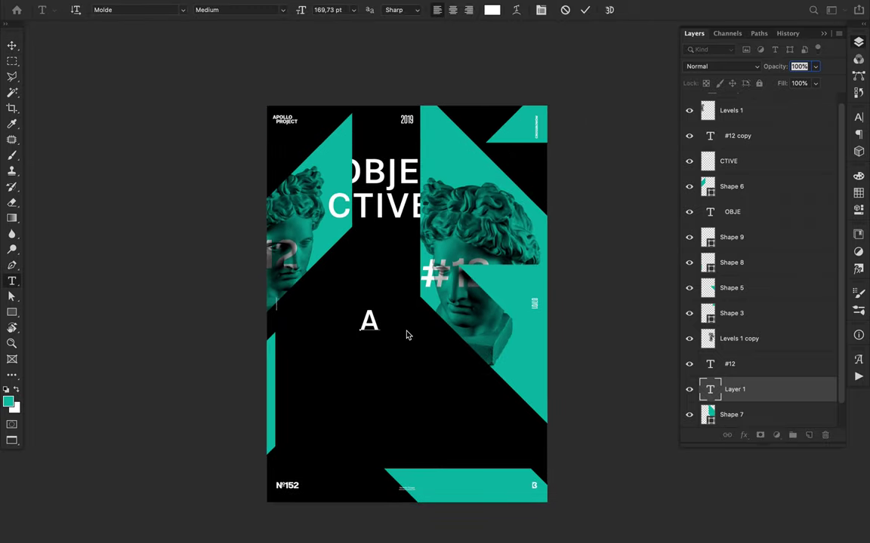
type("POLLO")
Set the APOLLO text to 45 pt with a tracking of 1240.
left_click(858, 117)
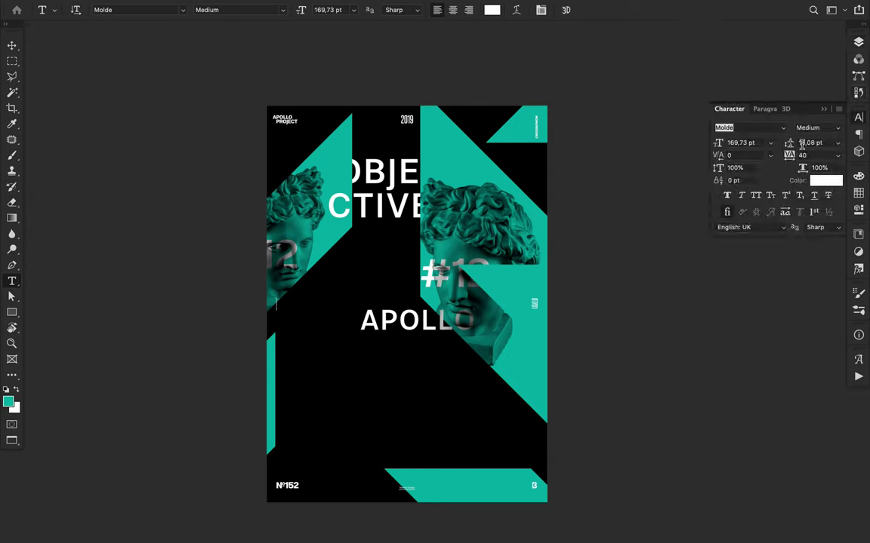
type("45")
key("Return")
type("1240")
key("Return")
key("v")
Stack copies of APOLLO over the right bust's hair and make another copy below reading "365°".
left_click_drag(369, 329, 506, 348)
double_click(505, 348)
type("355°")
key("super+Return")
key("v")
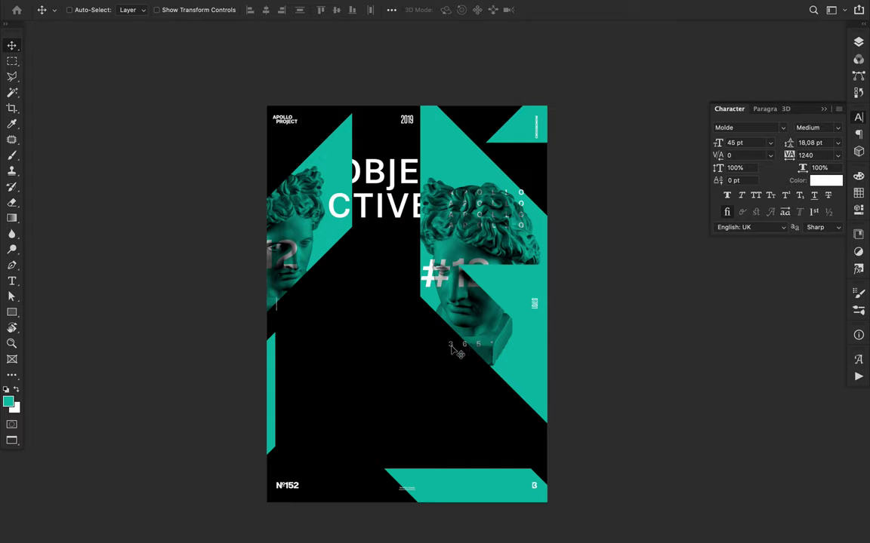
Duplicate the 365° text into a vertical stack over the right bust's lower face and neck.
left_click_drag(451, 337, 450, 310)
scroll(461, 278, "up", 1)
left_click_drag(450, 354, 458, 388)
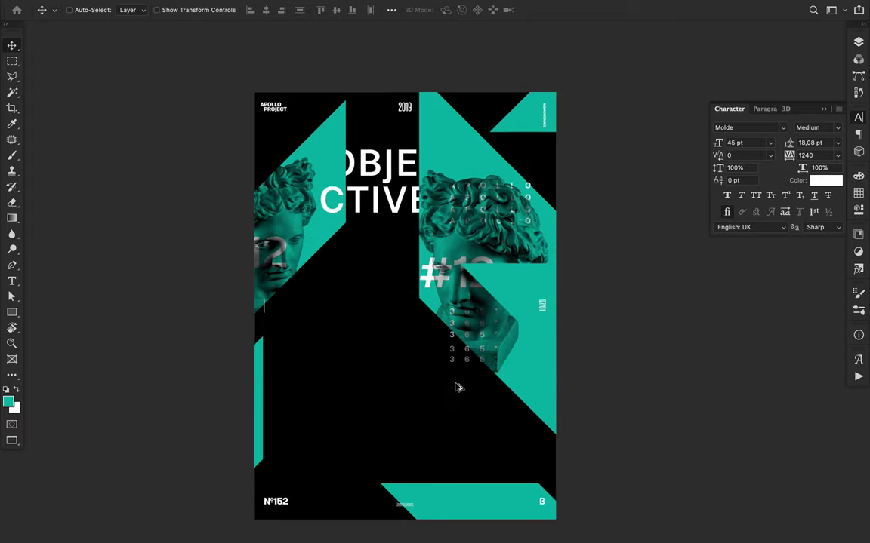
Duplicate APOLLO above the white stack, colour it teal and repeat it across the black areas at the poster's upper right.
left_click_drag(529, 187, 528, 163)
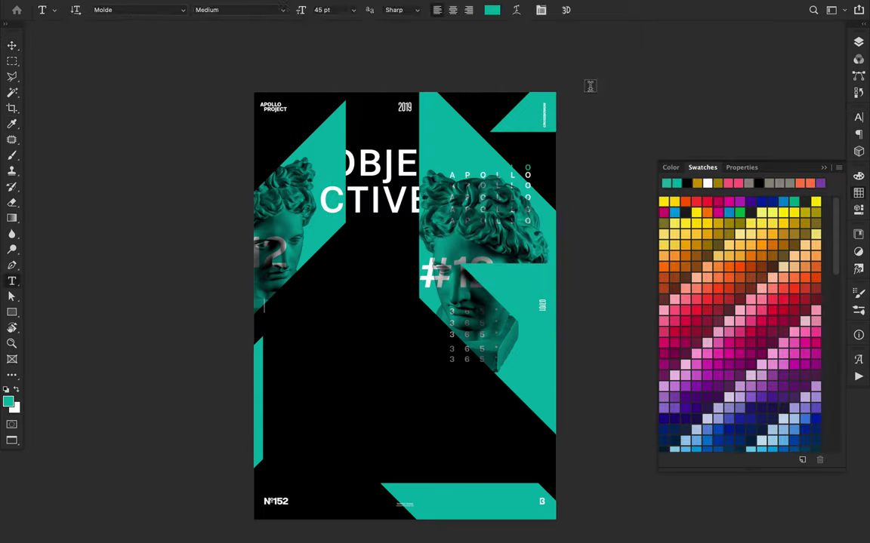
key("v")
left_click_drag(529, 169, 515, 100)
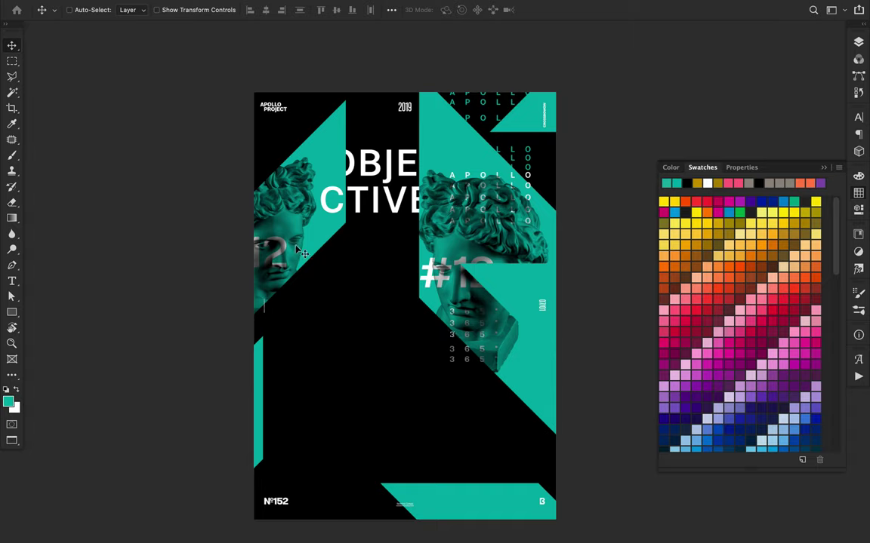
Copy a teal APOLLO line to the lower black area, reduce it to the letter A and set its tracking to 0.
left_click_drag(529, 169, 386, 435)
double_click(350, 433)
left_click_drag(318, 435, 431, 439)
key("BackSpace")
key("super+Return")
left_click(858, 121)
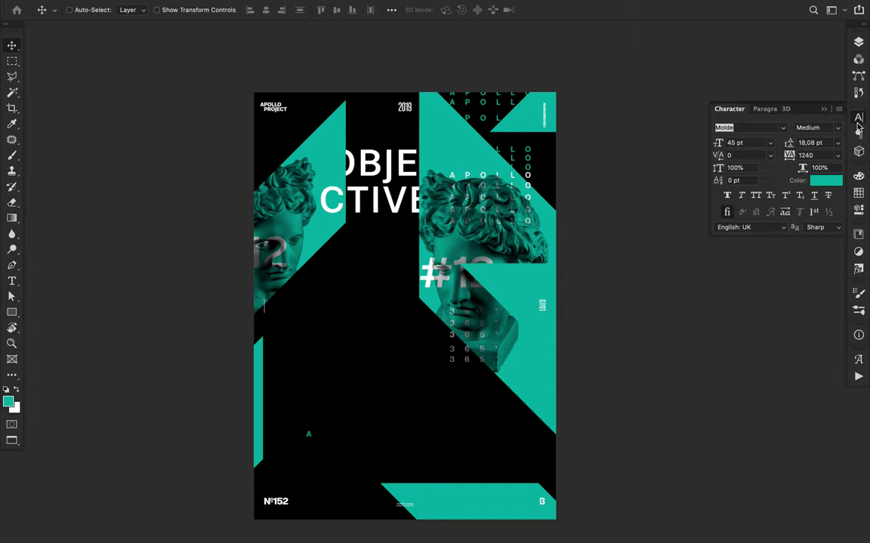
type("0")
key("Return")
Scatter copies of the teal A across the poster's black areas, grouping several at the lower left.
left_click_drag(309, 435, 372, 384)
left_click_drag(371, 382, 406, 146)
left_click_drag(404, 145, 317, 412)
mouse_move(317, 412)
left_mouse_down()
mouse_move(349, 428)
mouse_move(320, 426)
left_mouse_up()
left_click_drag(320, 425, 278, 416)
left_click_drag(278, 416, 321, 409)
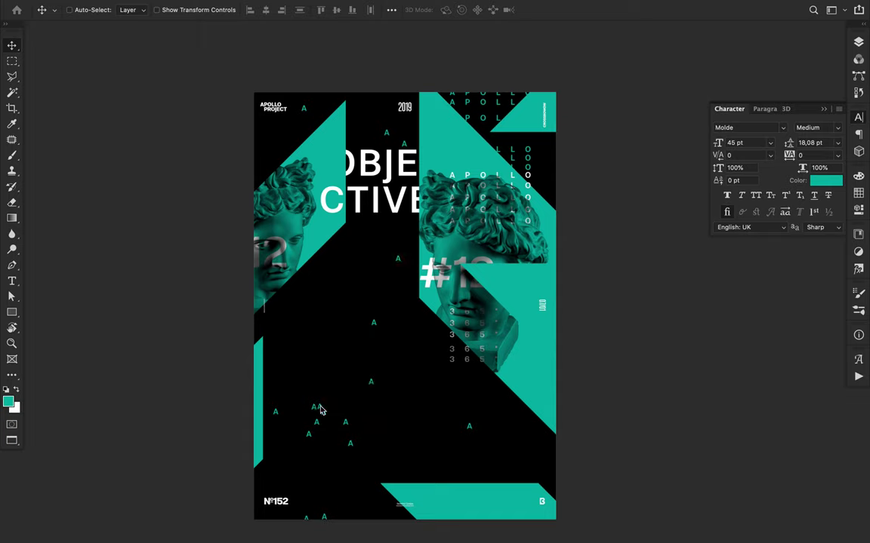
Recolour one A in the lower-left group white (ffffff).
key("a")
key("t")
left_click(491, 12)
type("ffffff")
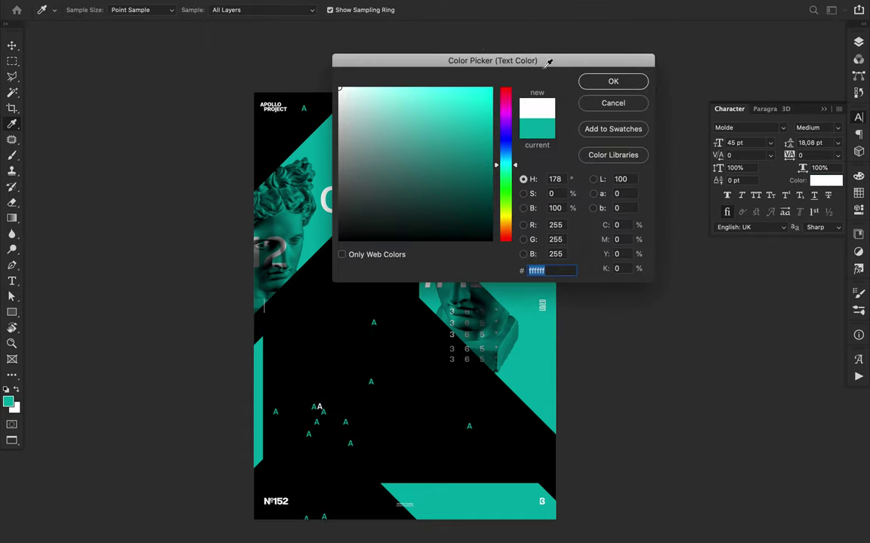
left_click(629, 82)
Duplicate the white A into a dense lower-left cluster, with stray copies spread across the black background.
key("v")
mouse_move(322, 410)
left_mouse_down()
mouse_move(332, 422)
mouse_move(316, 432)
mouse_move(332, 422)
mouse_move(317, 418)
left_mouse_up()
left_click_drag(316, 418, 297, 408)
double_click(320, 422)
left_click(313, 445)
left_click_drag(297, 408, 400, 291)
double_click(311, 422)
left_click(298, 425)
left_click_drag(400, 291, 361, 237)
left_click_drag(361, 237, 377, 89)
left_click_drag(377, 89, 332, 405)
left_click_drag(332, 404, 409, 400)
left_click_drag(409, 400, 308, 399)
left_click_drag(308, 399, 314, 397)
left_click_drag(314, 398, 282, 405)
double_click(321, 398)
left_click(293, 415)
left_click_drag(281, 404, 320, 428)
left_click_drag(320, 428, 299, 450)
left_click_drag(299, 451, 313, 406)
left_click_drag(313, 405, 305, 384)
left_click_drag(305, 383, 316, 394)
Select the stray teal A at the poster's lower right and raise its layer above the other A copies.
left_click(468, 410, "super")
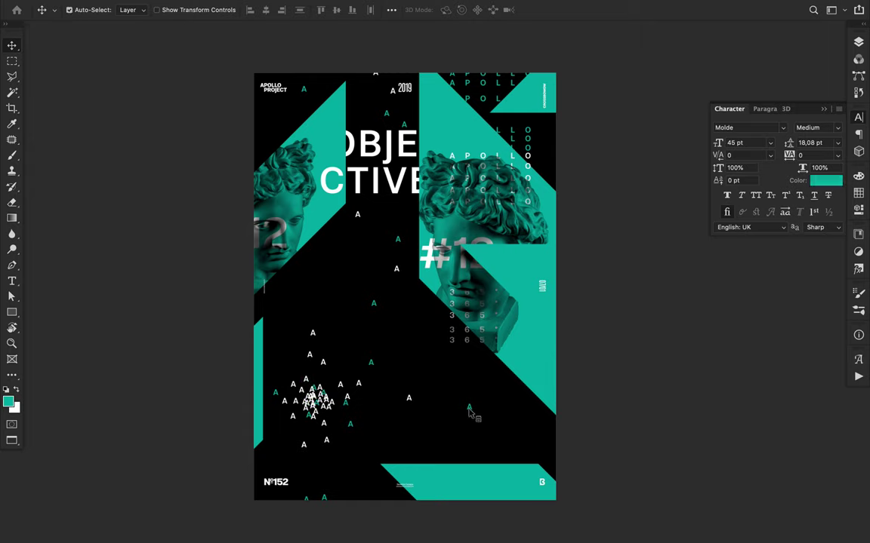
left_click(858, 43)
scroll(765, 212, "down", 10)
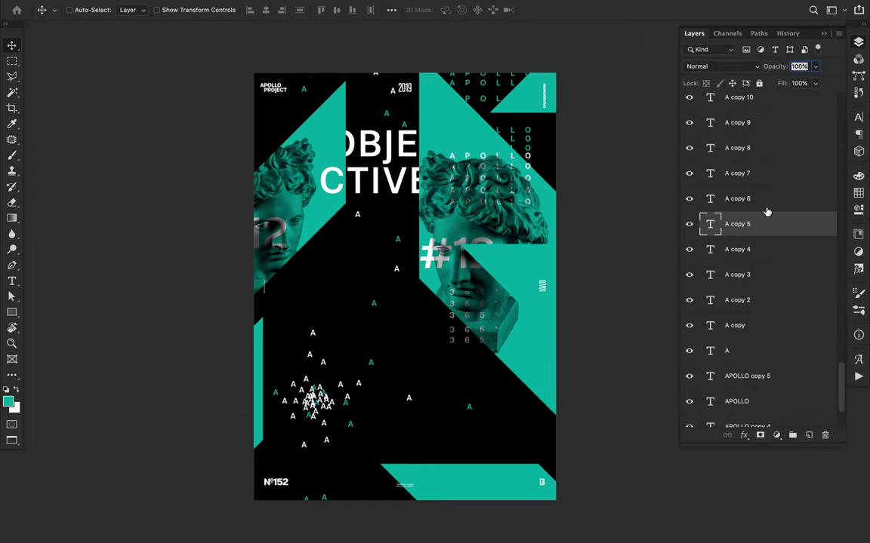
mouse_move(765, 233)
left_mouse_down()
mouse_move(755, 106)
mouse_move(740, 81)
mouse_move(755, 230)
left_mouse_up()
Duplicate the teal A repeatedly into the white lower-left cluster, with a few stray copies in the surrounding black area.
left_click_drag(350, 402, 193, 393)
left_click_drag(331, 383, 270, 453)
left_click_drag(270, 453, 395, 438)
left_click_drag(395, 438, 342, 393)
left_click_drag(342, 393, 326, 396)
mouse_move(326, 396)
left_mouse_down()
mouse_move(337, 404)
mouse_move(322, 381)
left_mouse_up()
double_click(333, 394)
key("Escape")
left_click_drag(323, 381, 307, 416)
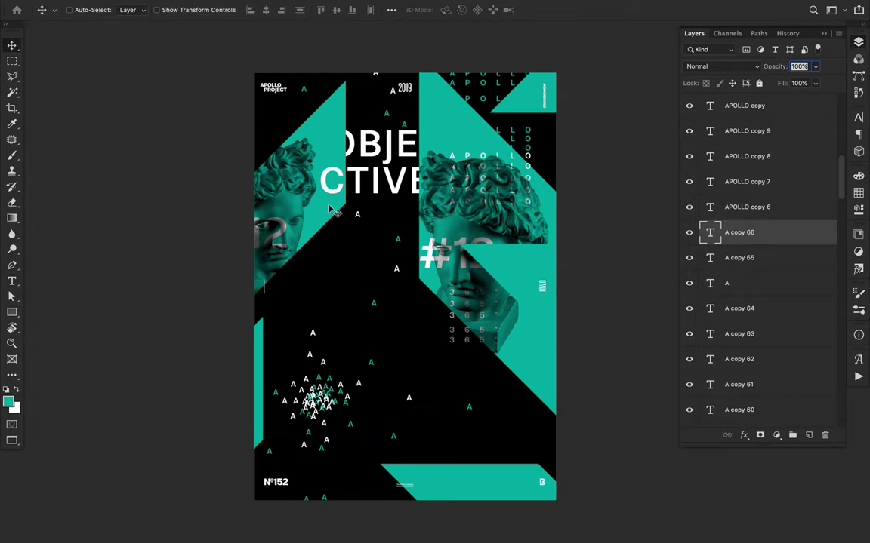
Draw an unfilled parallelogram with a 1 pt teal outline, about 2584 × 3950 px, across the central black area.
key("p")
left_click(134, 11)
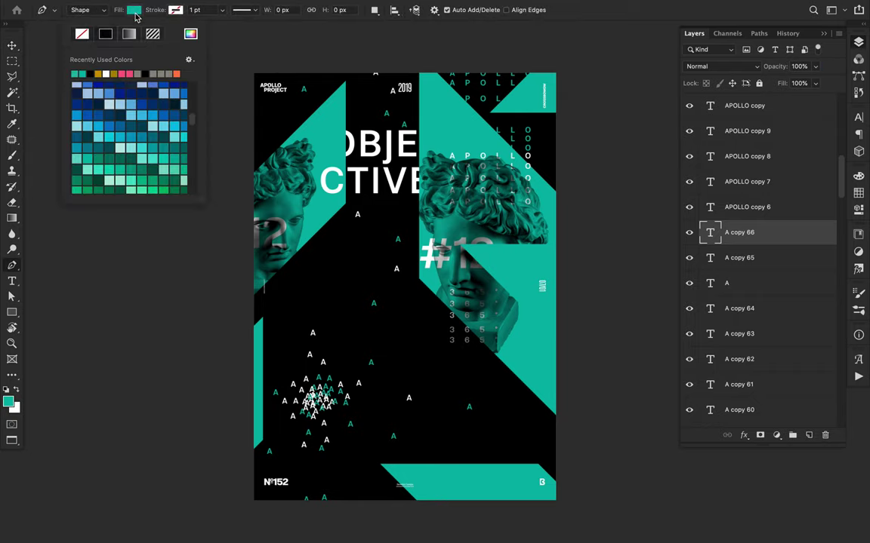
left_click(177, 12)
left_click(117, 74)
left_click(316, 217)
left_click(317, 276, "shift")
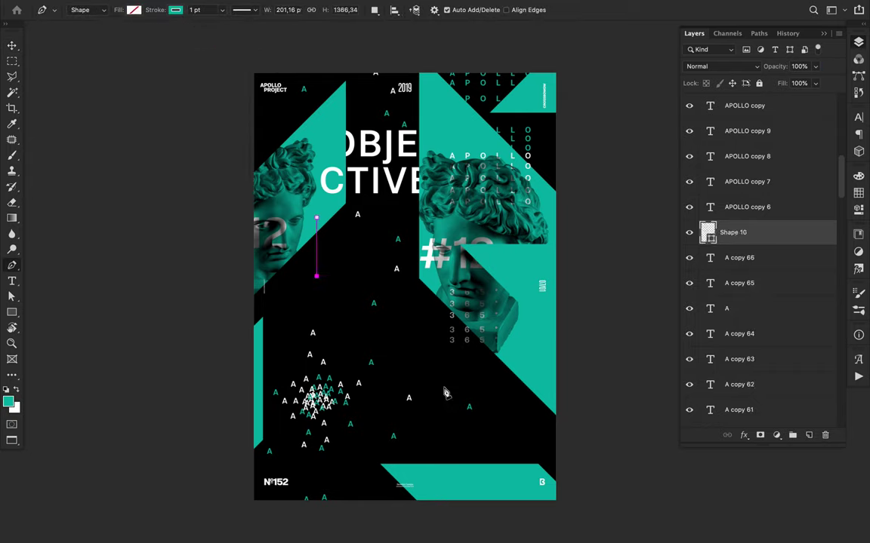
left_click(444, 286, "ctrl")
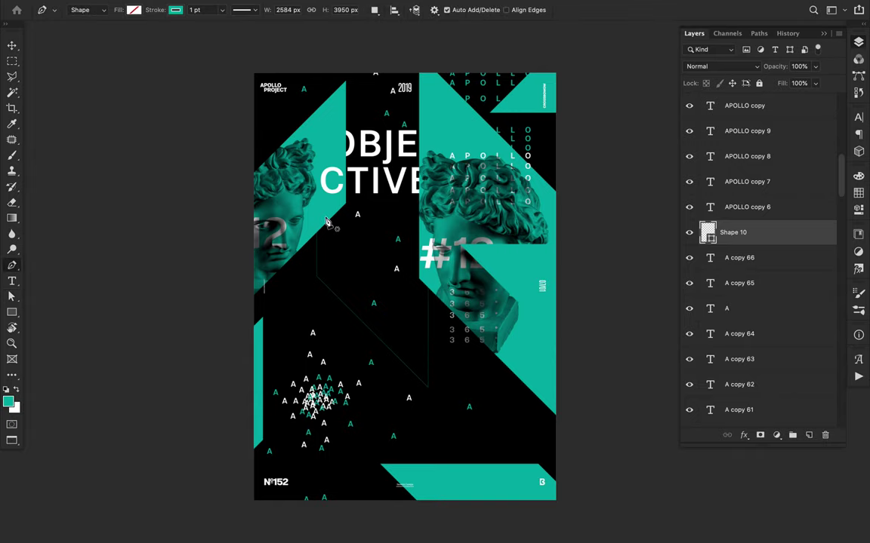
Draw an angular teal outline about 607 × 1002 px above the left bust and set its stroke to 3 pt.
left_click(309, 133)
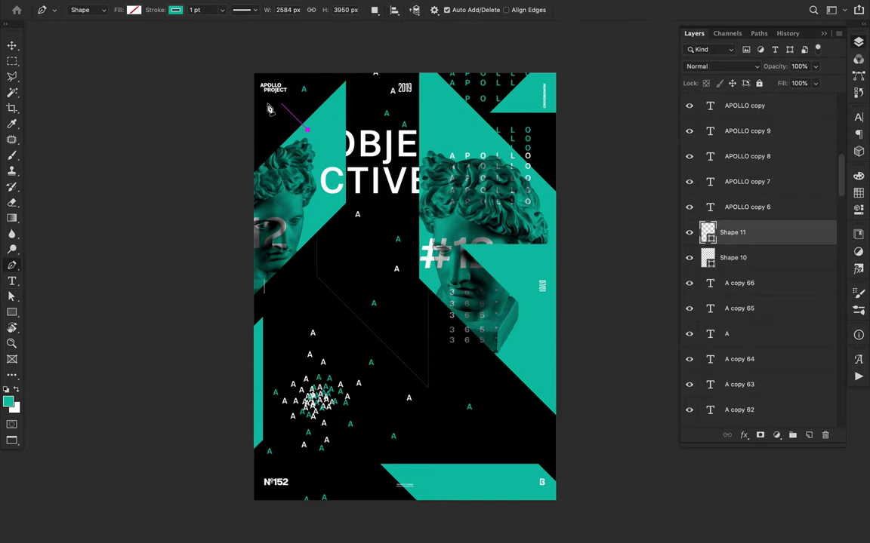
key("ctrl")
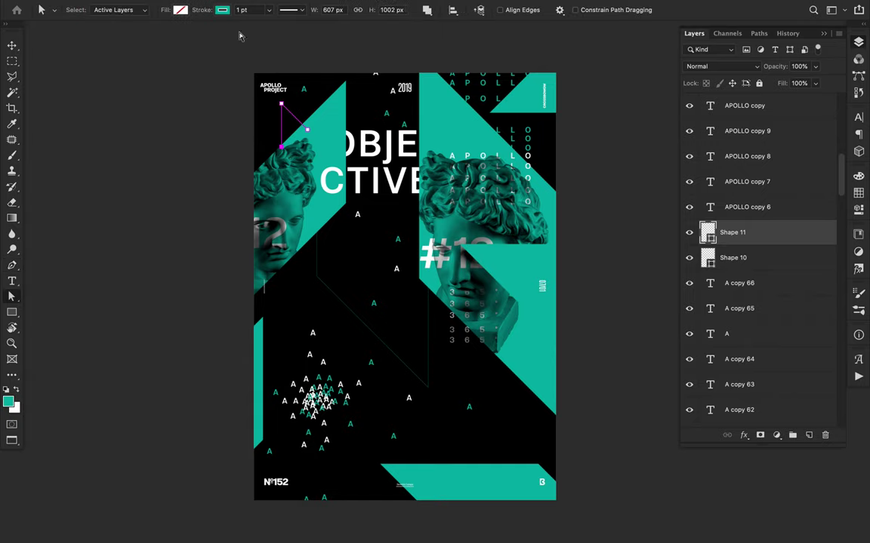
type("3")
key("Return")
Draw a narrow vertical parallelogram with a 3 pt teal outline, about 318 × 2912 px, in the lower centre and adjust its upper-left corner.
key("p")
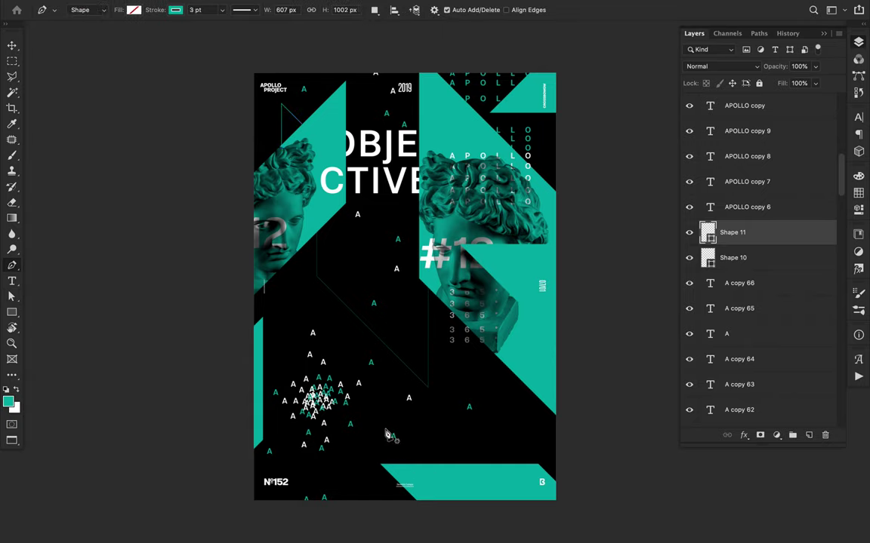
left_click(385, 429)
left_click(398, 455)
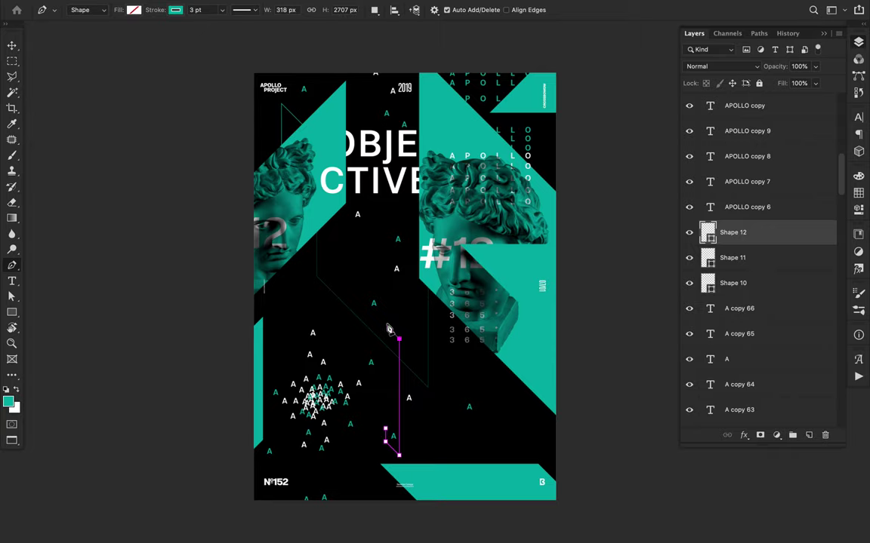
key("a")
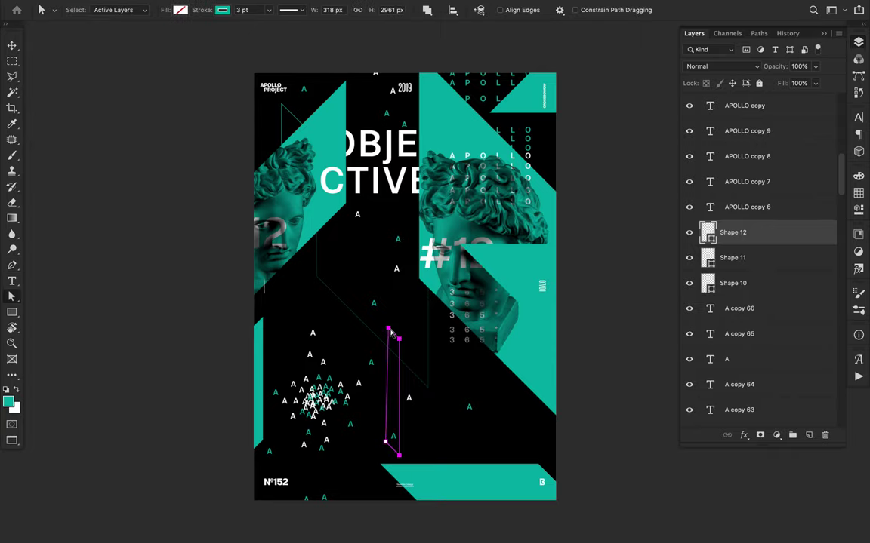
key("super+plus")
key("super+plus")
key("super+plus")
scroll(388, 328, "down", 5)
mouse_move(405, 96)
left_mouse_down()
mouse_move(399, 92)
mouse_move(411, 105)
left_mouse_up()
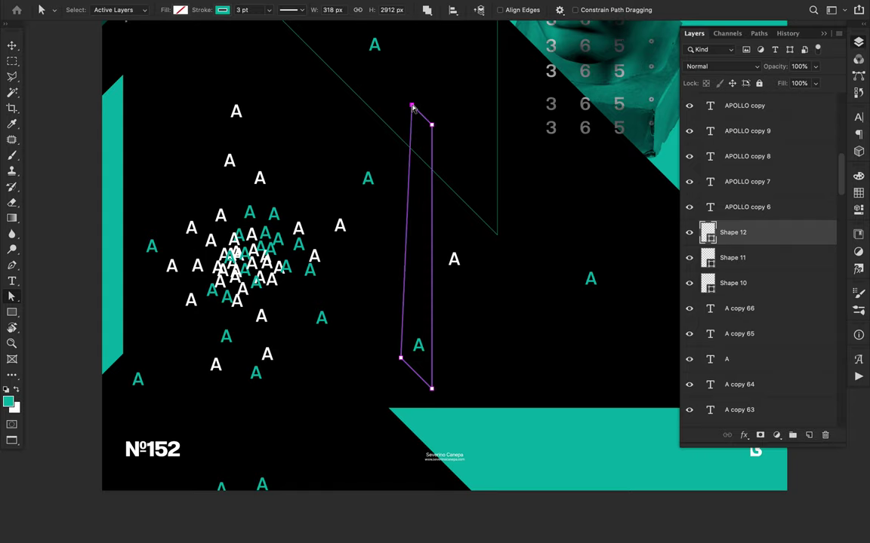
Move the narrow outlined parallelogram beside the right bust's chin and shift its upper-left corner until the left edge is vertical.
key("v")
left_click_drag(443, 221, 529, 100)
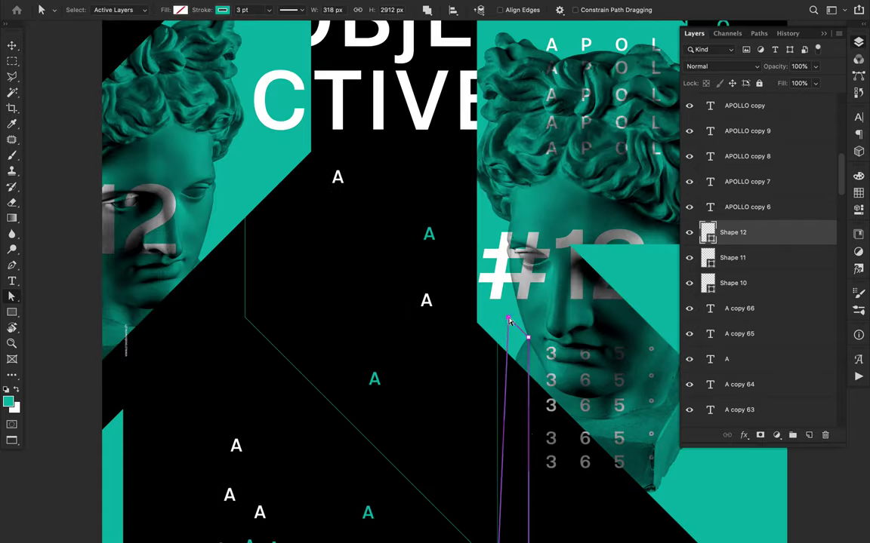
left_click_drag(508, 320, 498, 308)
key("super+minus")
key("super+minus")
Position the narrow outline at the lower-right teal edge and place a copy around the last APOLLO letters at the upper right.
key("v")
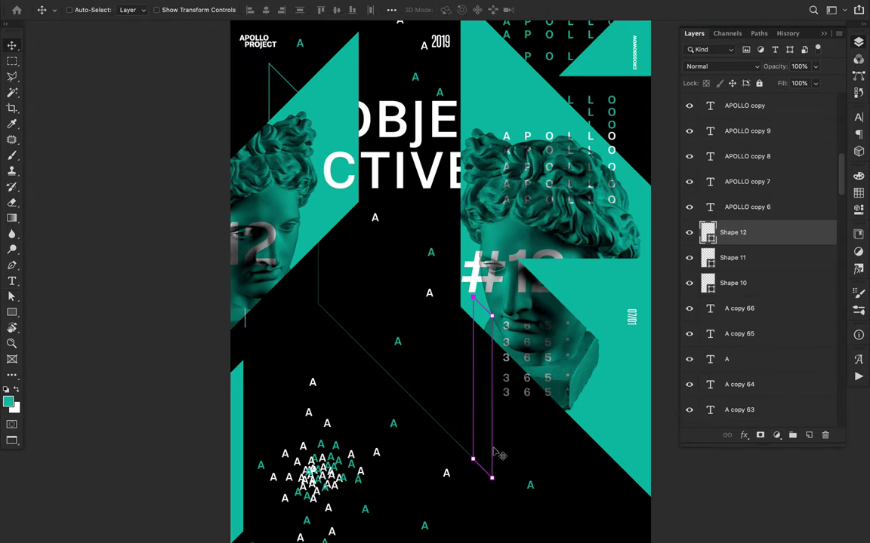
left_click_drag(499, 453, 623, 231)
key("ctrl+minus")
key("ctrl+minus")
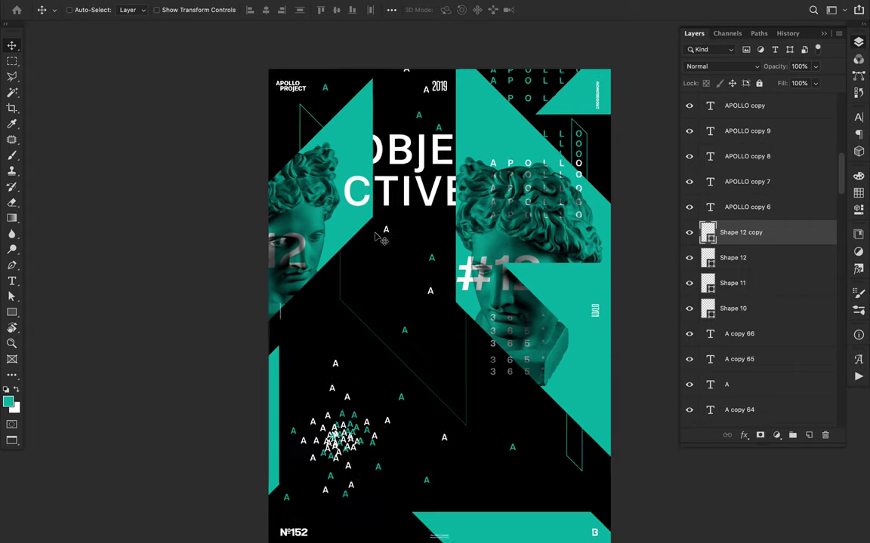
Draw an unfilled circle about 2040 × 2040 px overlapping the left bust's teal shape and raise its layer above CTIVE.
left_click(14, 314)
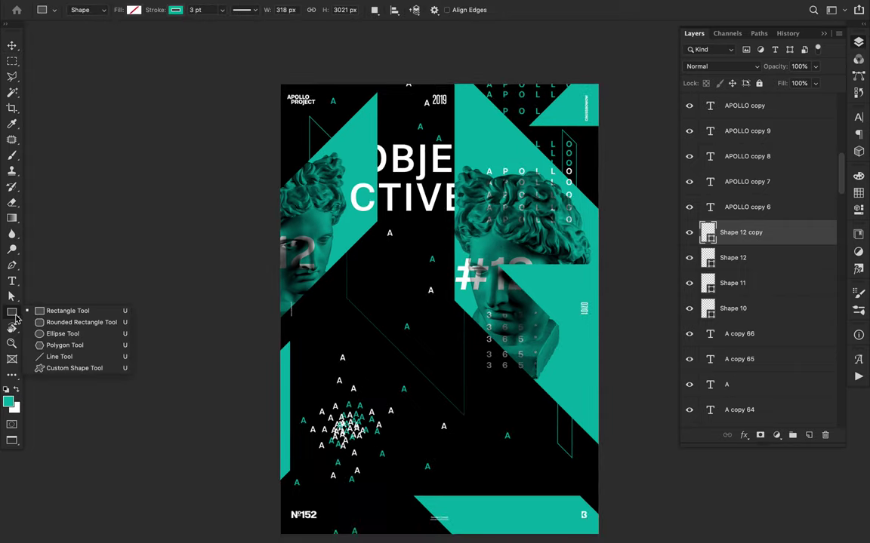
left_click(52, 335)
left_click_drag(306, 216, 498, 309)
key("a")
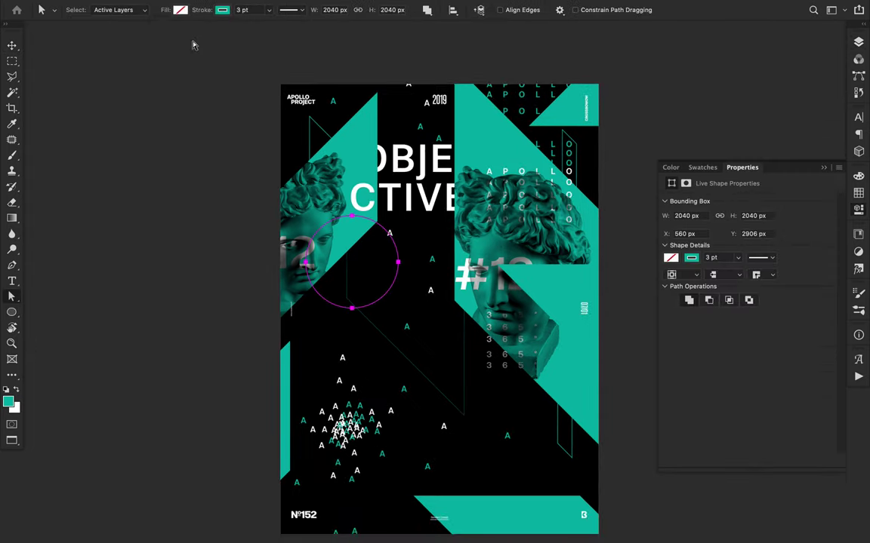
left_click(180, 10)
key("v")
left_click_drag(398, 274, 375, 273)
left_click(859, 43)
left_click_drag(755, 239, 755, 162)
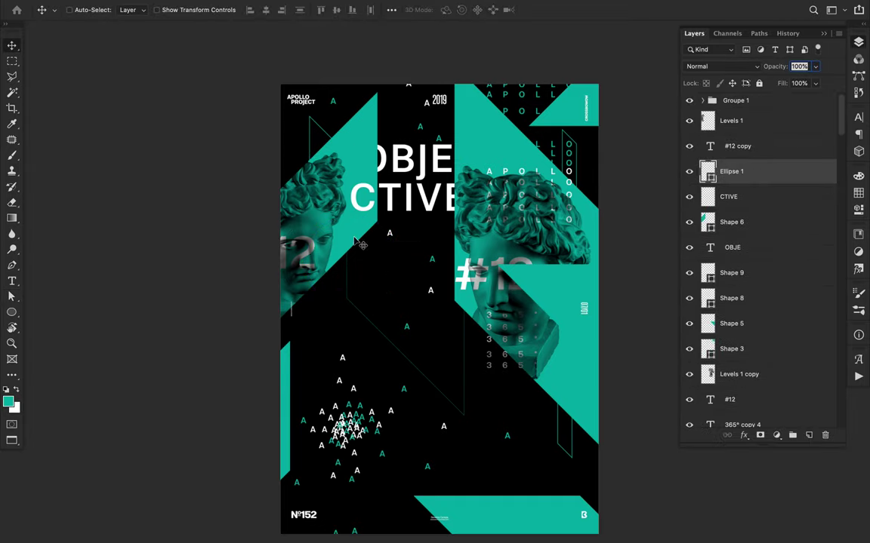
Give the circle a black outline, copy it over the right bust and scale the copy to about 219%.
key("a")
left_click_drag(238, 198, 551, 314)
key("v")
key("super+t")
left_click_drag(574, 273, 686, 299)
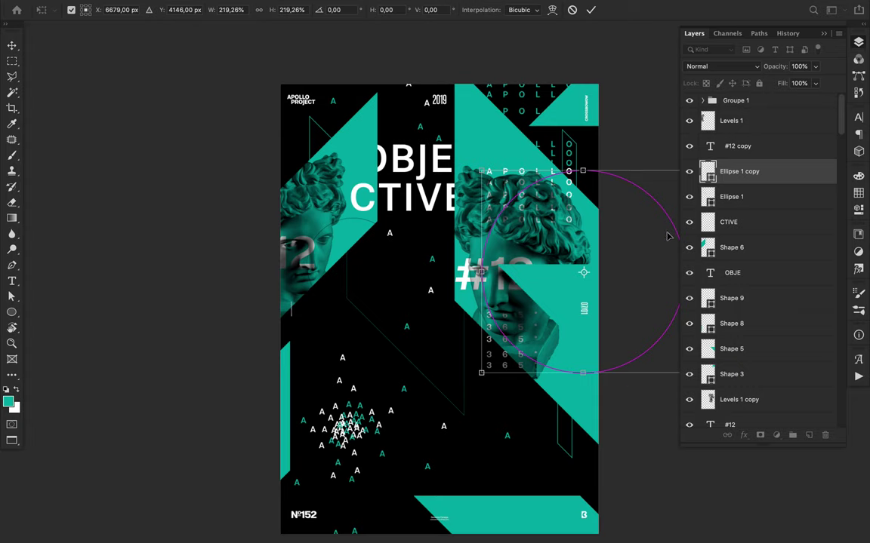
key("Return")
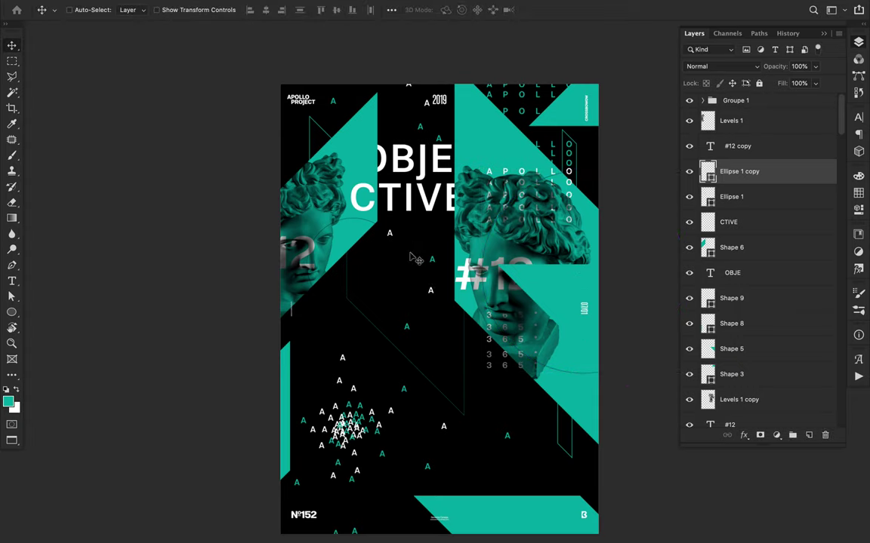
Draw a small slanted four-sided shape about 511 × 882 px below the C of CTIVE, filled white without a stroke.
key("p")
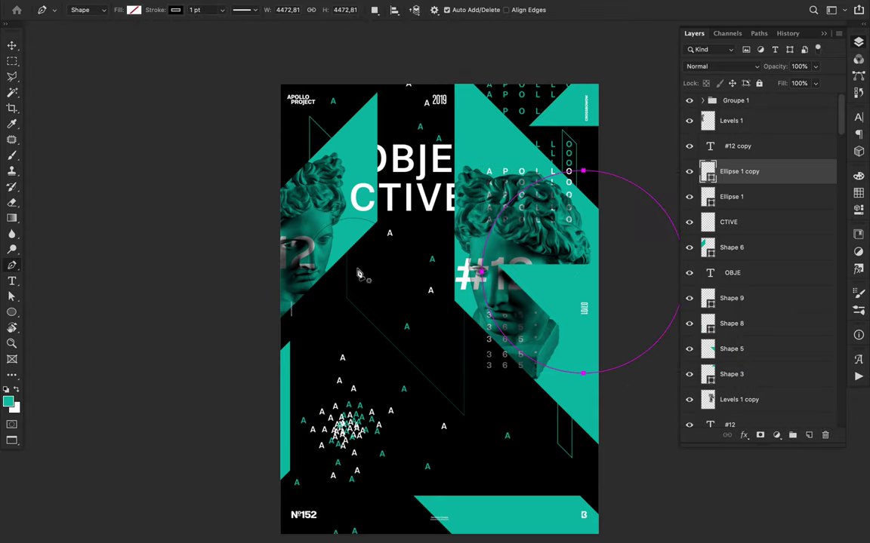
left_click(356, 269)
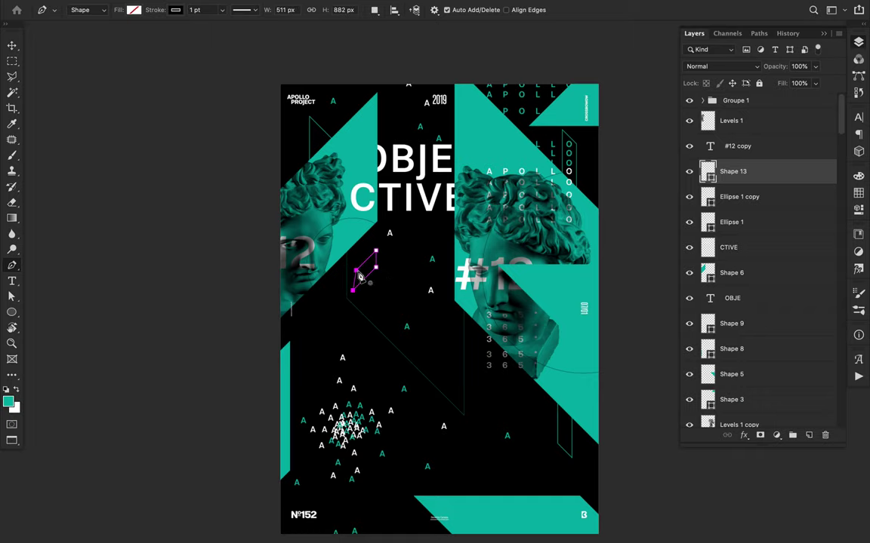
left_click(359, 277)
key("a")
left_click(179, 10)
left_click(121, 74)
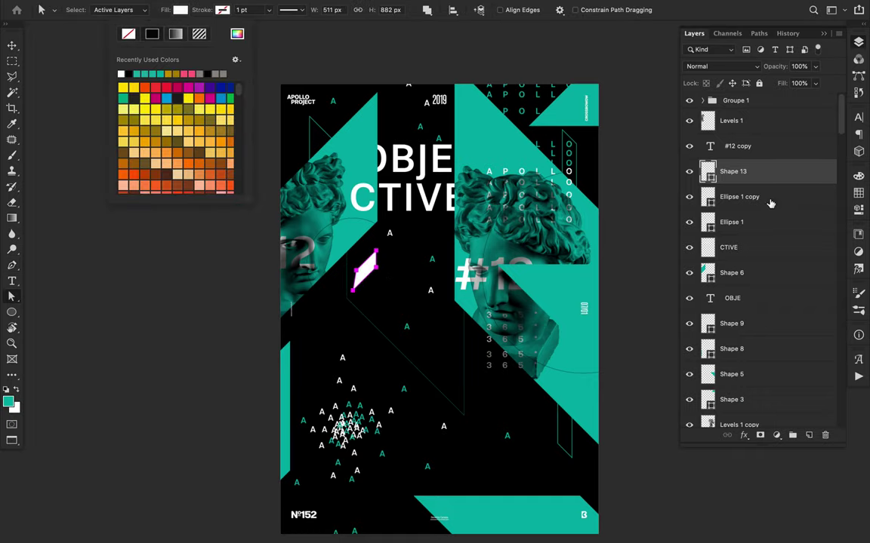
Rasterize the small white shape and trim its lower tip with the Polygonal Lasso to form a clean parallelogram.
right_click(772, 177)
left_click(682, 197)
key("l")
left_click(347, 261)
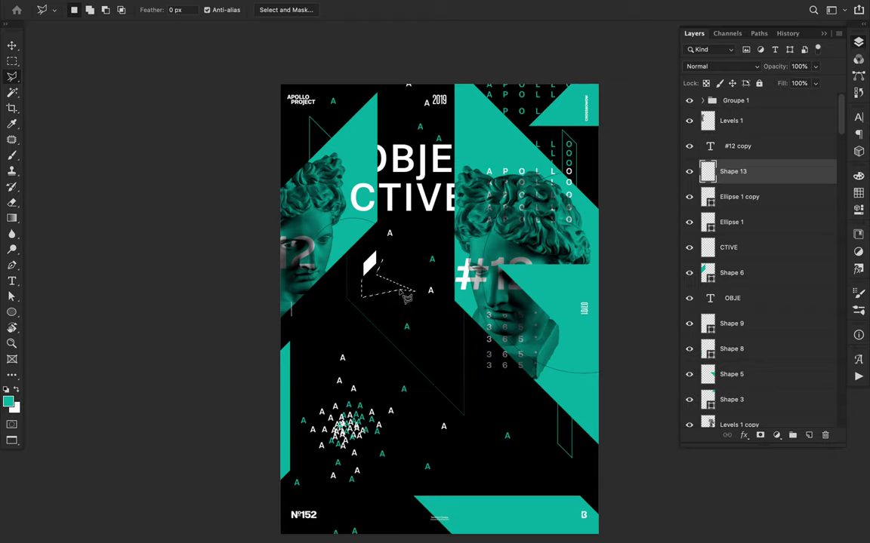
Duplicate the white parallelogram into an irregular vertical column running from the poster's upper edge to its lower edge.
key("v")
left_click_drag(370, 259, 362, 512)
left_click_drag(361, 235, 362, 164)
left_click_drag(362, 163, 363, 89)
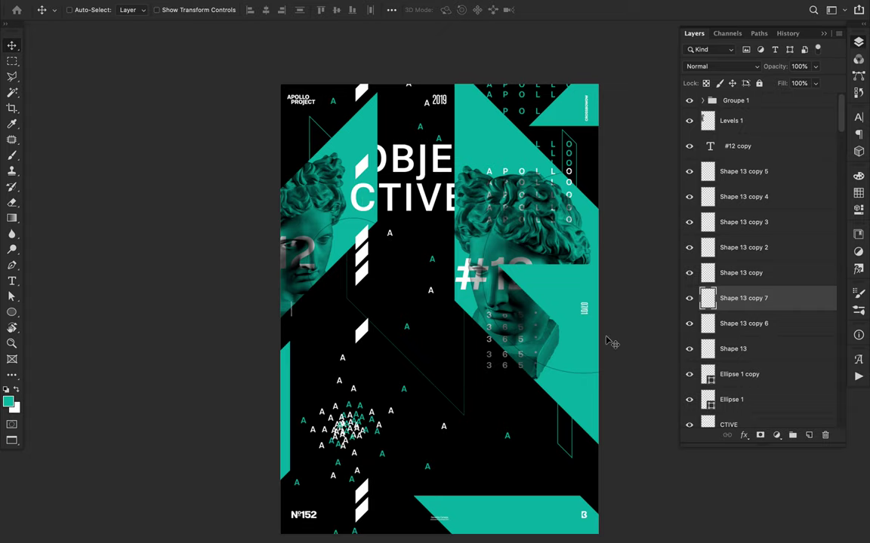
Copy a white parallelogram to the lower right, flip it horizontally and duplicate it beside itself and above the right bust.
left_click_drag(382, 335, 518, 437)
left_click(109, 6)
mouse_move(135, 6)
mouse_move(279, 287)
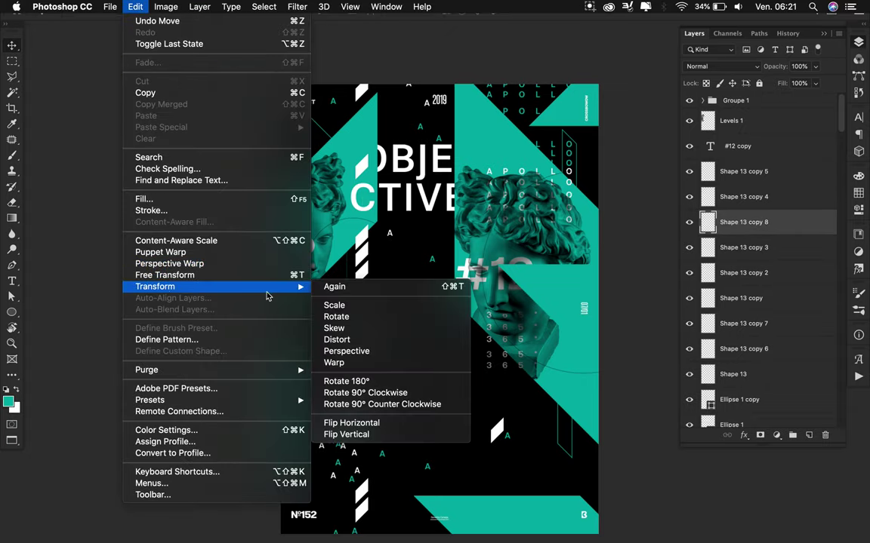
left_click(374, 421)
left_click_drag(496, 431, 492, 144)
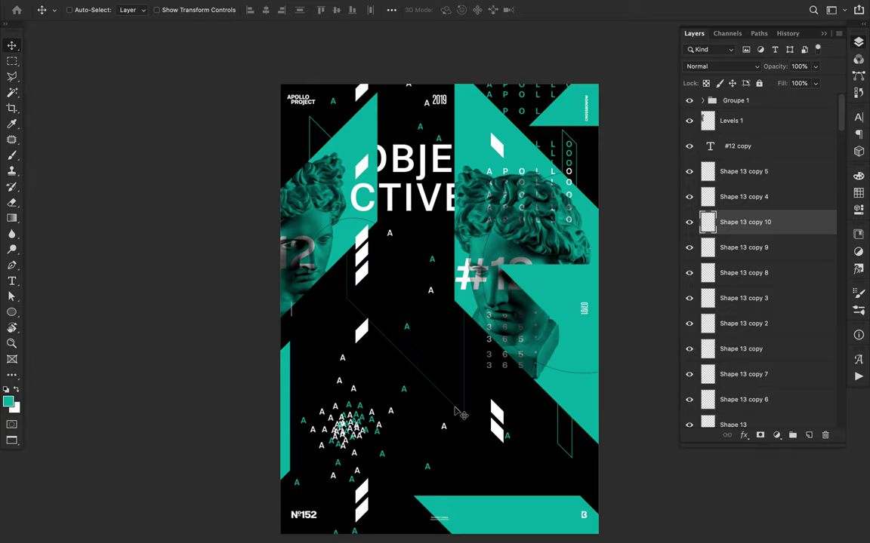
Draw an unfilled 90 × 90 px square with a 1 pt teal outline beside the right bust's base.
key("p")
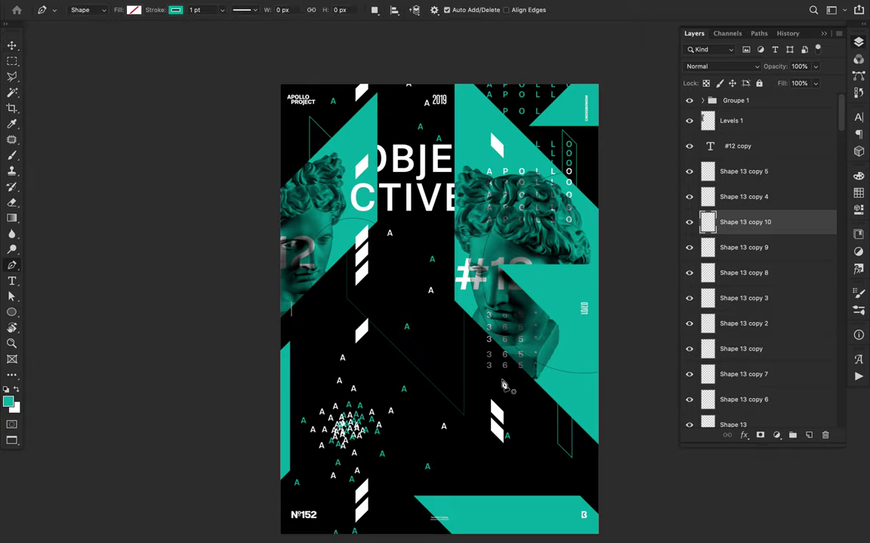
key("super+plus")
key("super+plus")
scroll(504, 385, "right", 5)
key("super+plus")
scroll(503, 385, "down", 3)
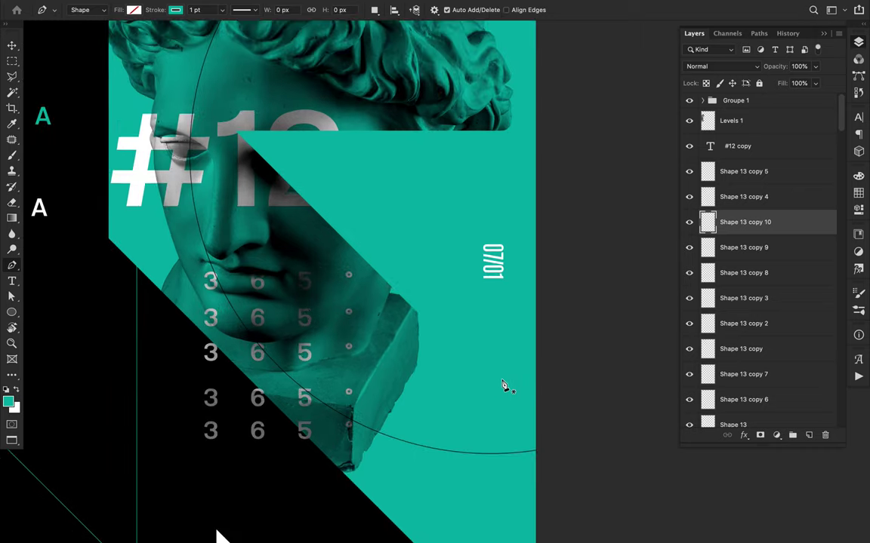
key("u")
right_click(11, 317)
left_click(56, 311)
left_click_drag(416, 403, 429, 424)
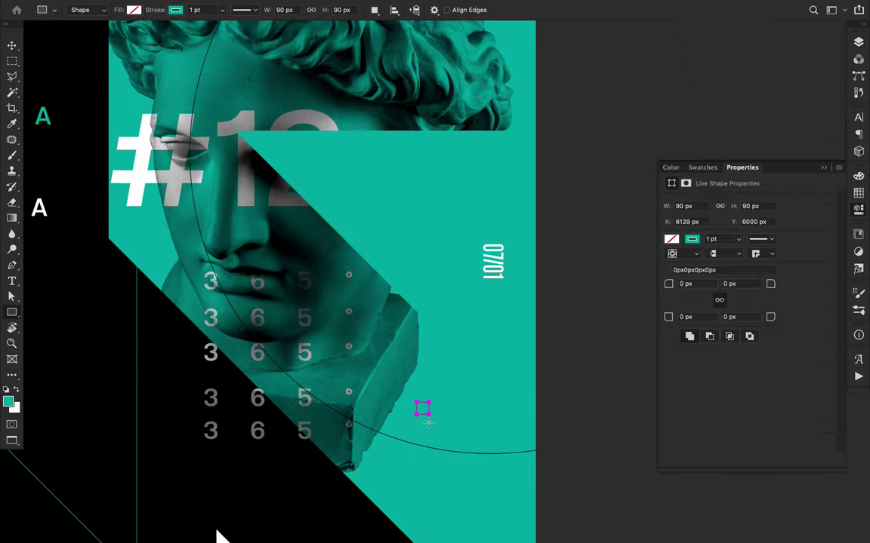
Move the small square onto the black area near the narrow outline and add two copies beneath it in a column.
key("a")
scroll(487, 431, "down", 5)
key("v")
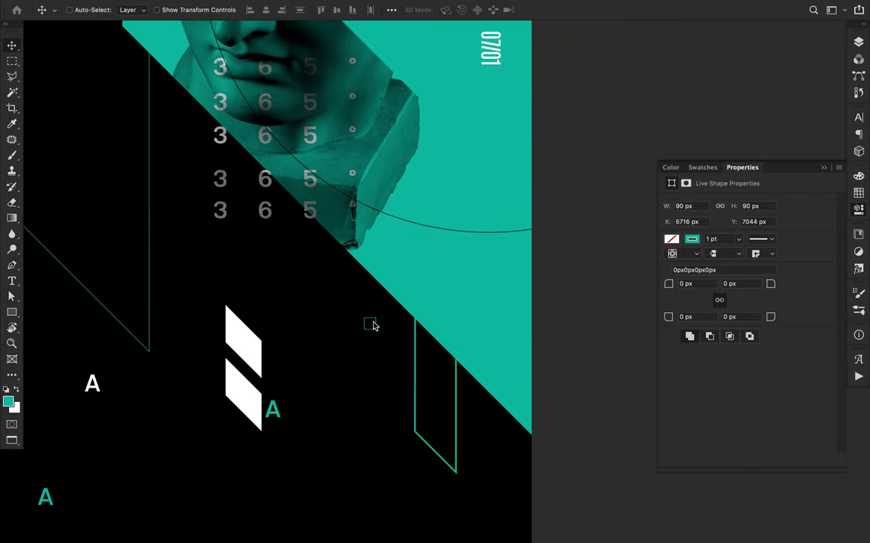
left_click_drag(374, 324, 374, 358)
left_click_drag(374, 359, 374, 341)
Remove the middle square's stroke and fill it with teal.
key("a")
left_click(181, 11)
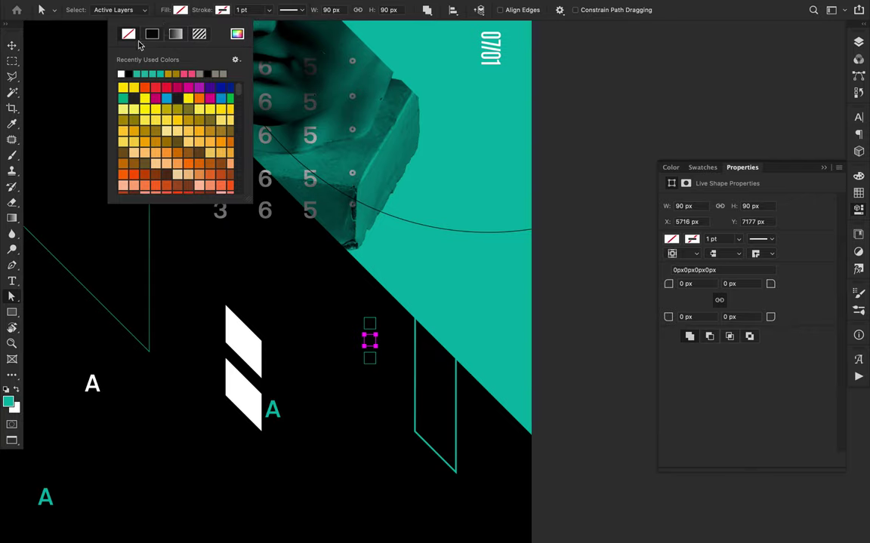
left_click(136, 73)
key("v")
Select the upper and lower outlined squares together and adjust their stroke alignment options.
left_click(376, 326, "super")
scroll(375, 330, "up", 5)
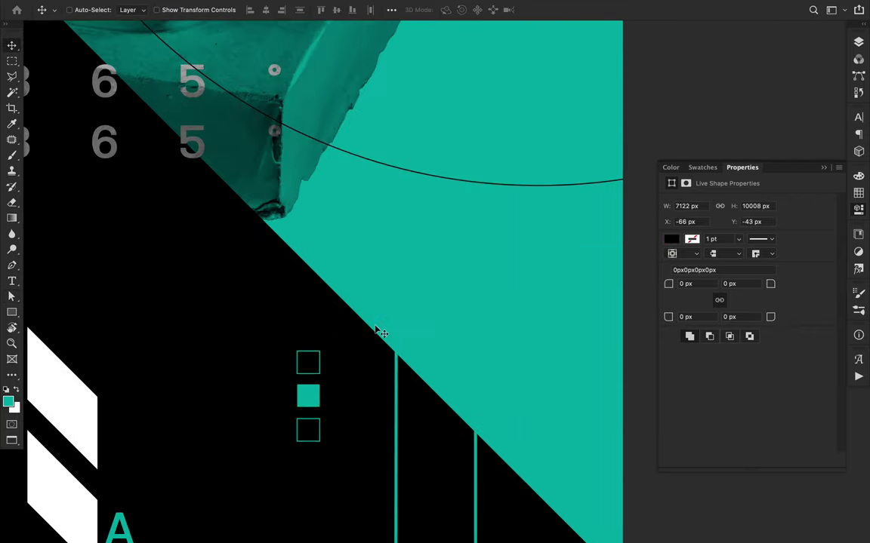
left_click(340, 373)
left_click(342, 483, "shift")
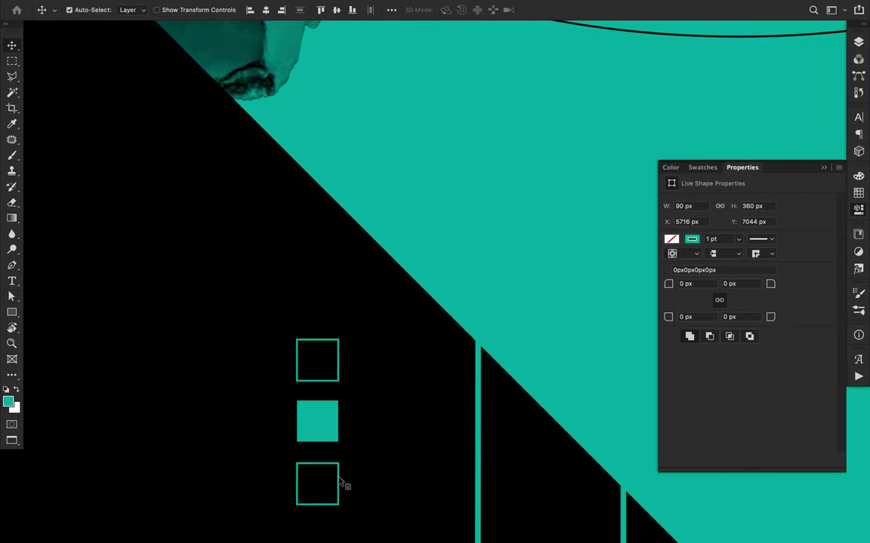
key("a")
left_click(290, 10)
left_click(283, 140)
left_click(284, 143)
left_click(247, 141)
left_click(248, 151)
left_click(376, 314)
Duplicate the teal-filled square to the bottom of the column and fill the copy with white.
key("super+minus")
key("v")
left_click(364, 367, "super")
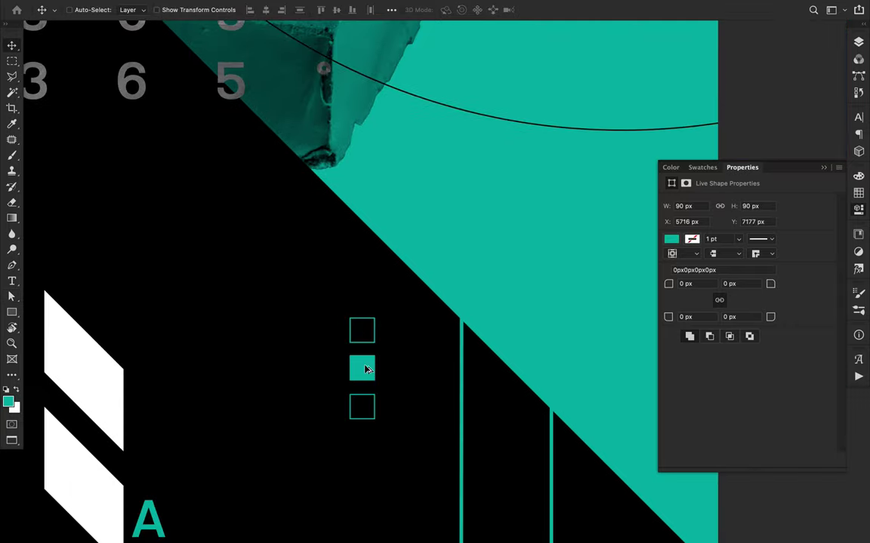
left_click_drag(363, 368, 365, 450)
key("a")
left_click(181, 12)
left_click(121, 74)
Extend the square column downward with spaced copies: three outlined squares, one teal-filled and one white-filled.
key("super+minus")
key("super+minus")
key("v")
left_click(398, 361, "super")
left_click_drag(397, 361, 398, 488)
key("super+minus")
key("super+minus")
left_click_drag(411, 406, 412, 460)
left_click(412, 316, "super")
left_click_drag(411, 316, 410, 475)
left_click_drag(407, 344, 408, 489)
Group all the small square layers and move the group about 217 px right, beside the narrow teal outline.
key("F7")
scroll(806, 155, "down", 5)
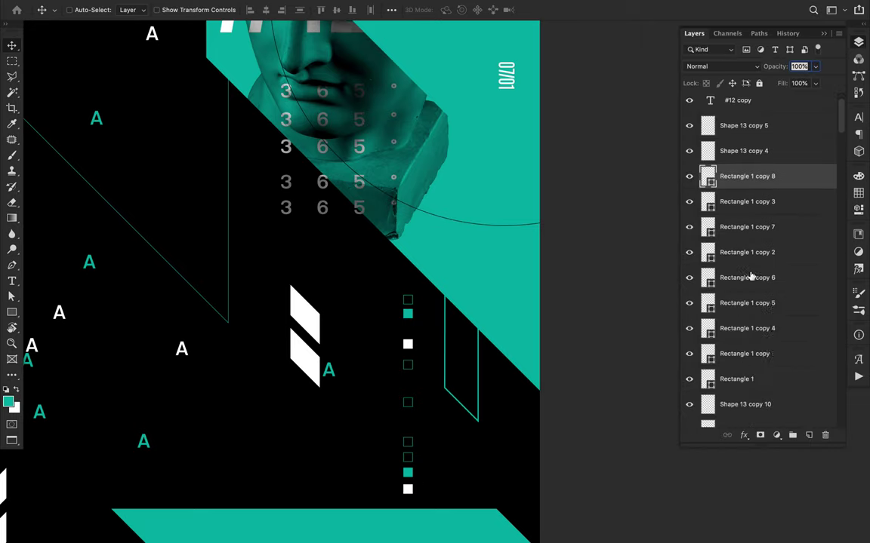
left_click(754, 333, "shift")
key("ctrl+g")
left_click_drag(419, 347, 442, 338)
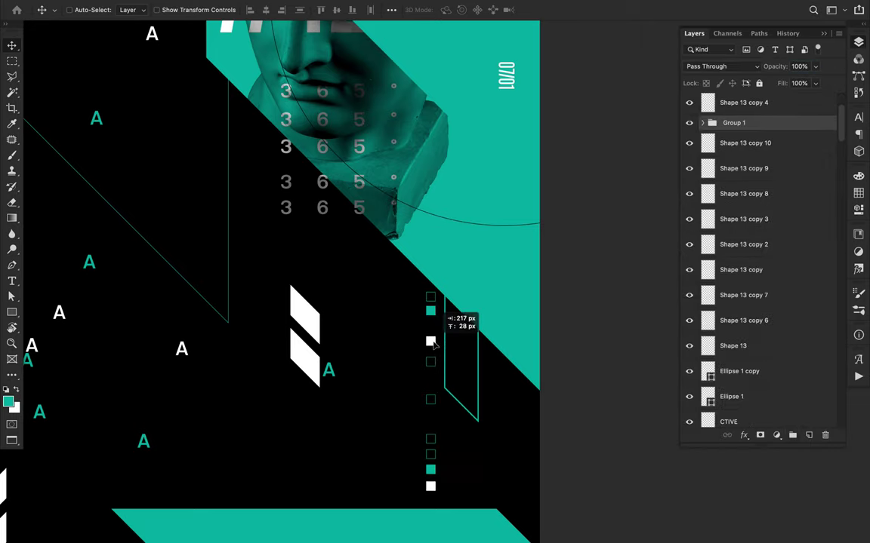
Try to copy the upper outlined, teal and white squares onto the teal area beside the right bust.
left_click(431, 313, "ctrl")
left_click(434, 300, "shift")
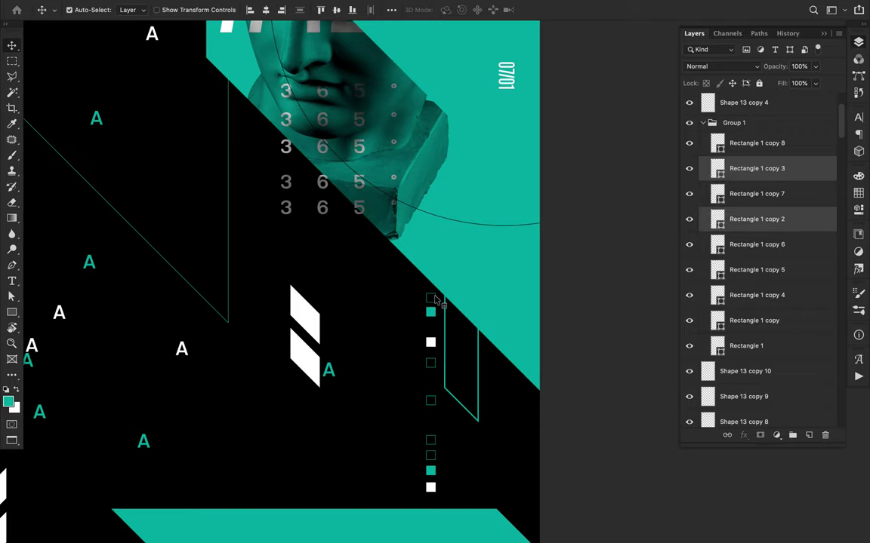
left_click(435, 300, "shift")
left_click_drag(435, 302, 489, 199)
key("ctrl+z")
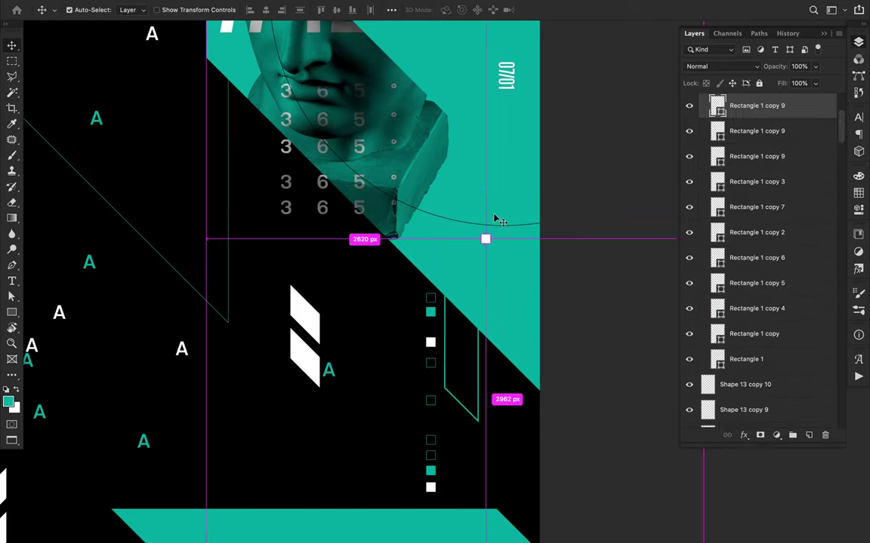
Copy the top outlined square straight up onto the teal area and make its stroke black.
left_click(438, 302)
left_click(435, 300)
mouse_move(435, 301)
left_mouse_down()
mouse_move(411, 301)
mouse_move(436, 258)
left_mouse_up()
key("a")
left_click(221, 11)
left_click(175, 73)
key("v")
Add a square directly above the black-outlined one with a black fill and no stroke.
key("a")
left_click(180, 10)
left_click(228, 10)
left_click(228, 11)
left_click(174, 33)
left_click(182, 11)
left_click(122, 73)
key("v")
Continue the column up the teal area with two copies of the white square and two of the black-outlined square.
left_click_drag(430, 340, 430, 235)
left_click_drag(430, 235, 430, 68)
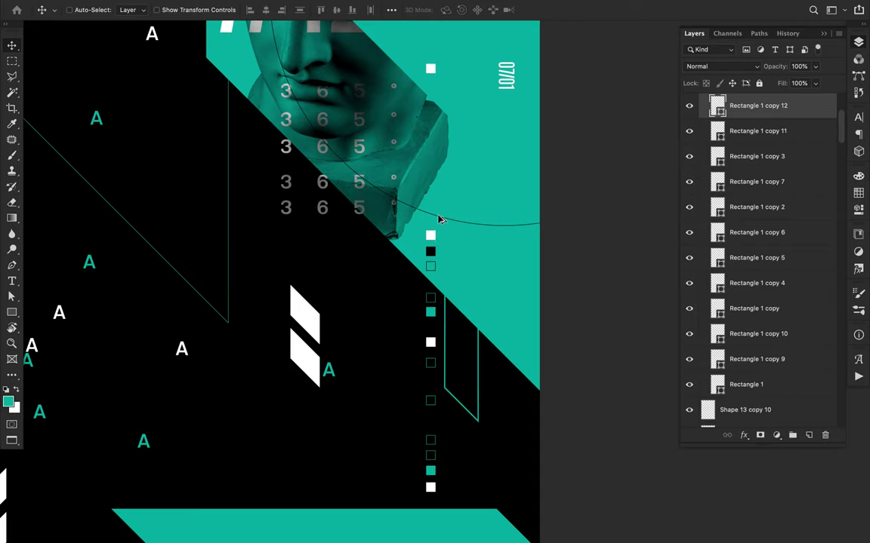
left_click(435, 267, "super")
left_click(434, 268, "super")
left_click_drag(435, 270, 434, 206)
left_click_drag(435, 206, 434, 87)
right_click(435, 88)
left_click(395, 48)
Draw an unfilled slanted outline with a 1 pt black stroke over the left bust, about 1878 × 2941 px.
scroll(426, 143, "up", 5)
key("super+minus")
scroll(426, 144, "left", 5)
scroll(469, 41, "up", 5)
scroll(516, 114, "right", 2)
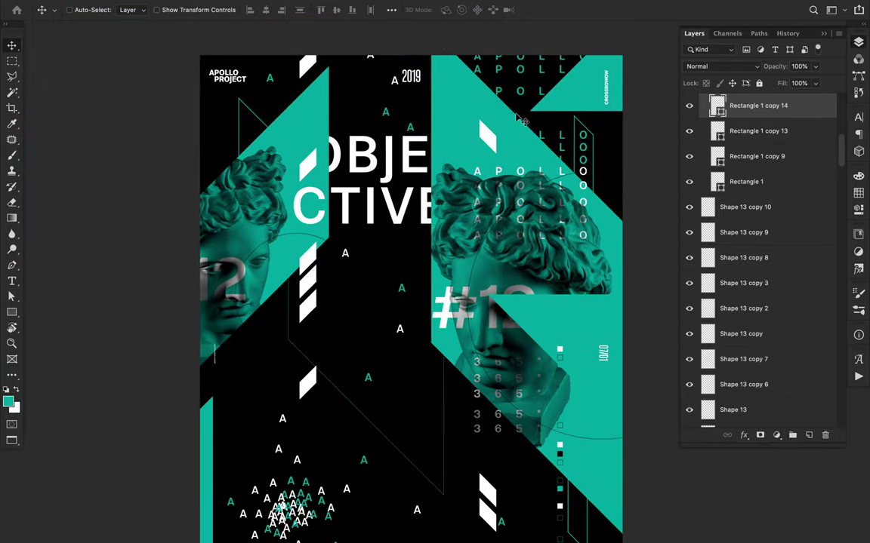
scroll(392, 106, "down", 3)
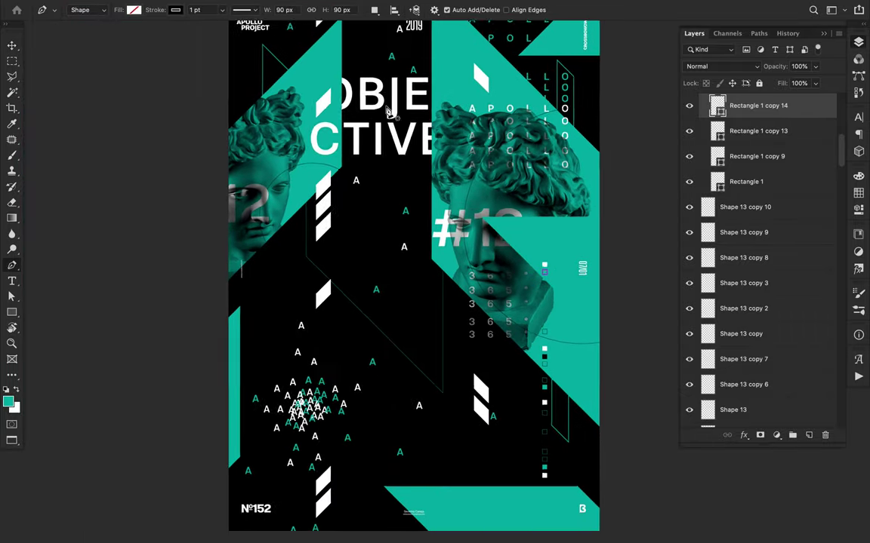
key("p")
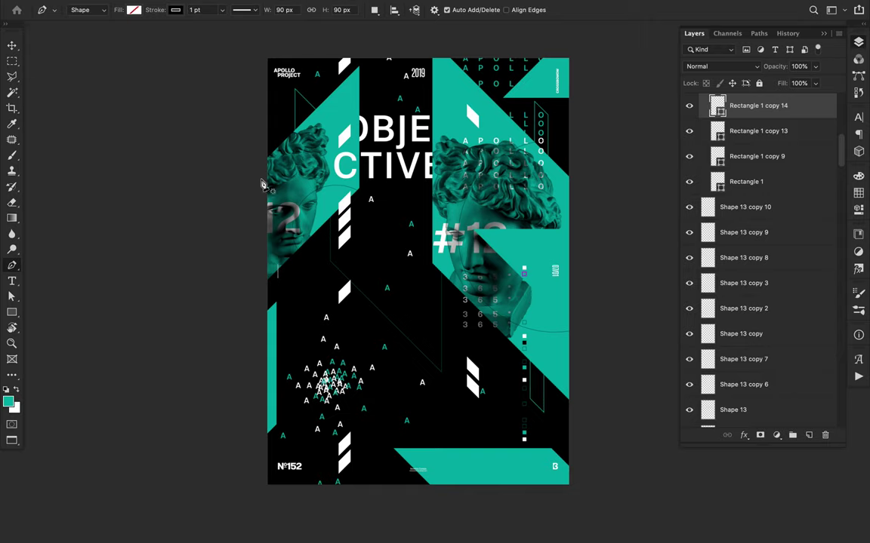
left_click(257, 173)
left_click(329, 101)
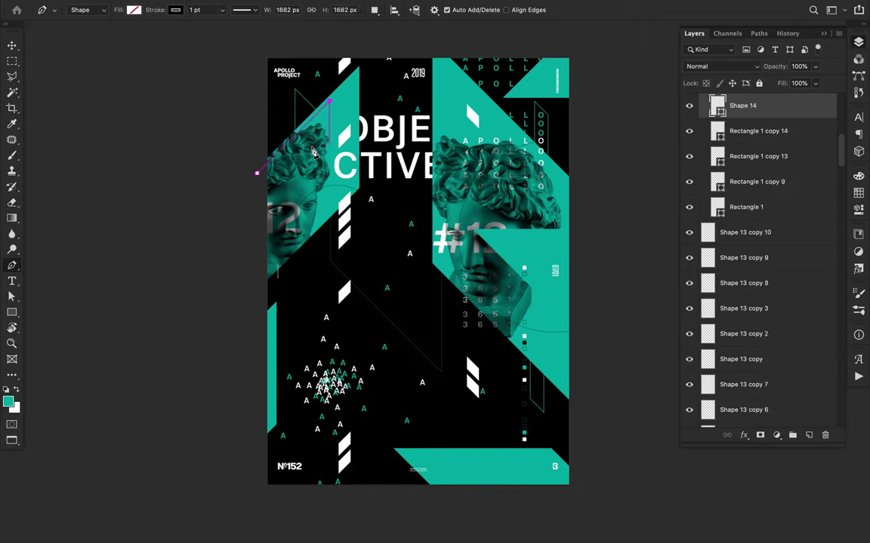
key("a")
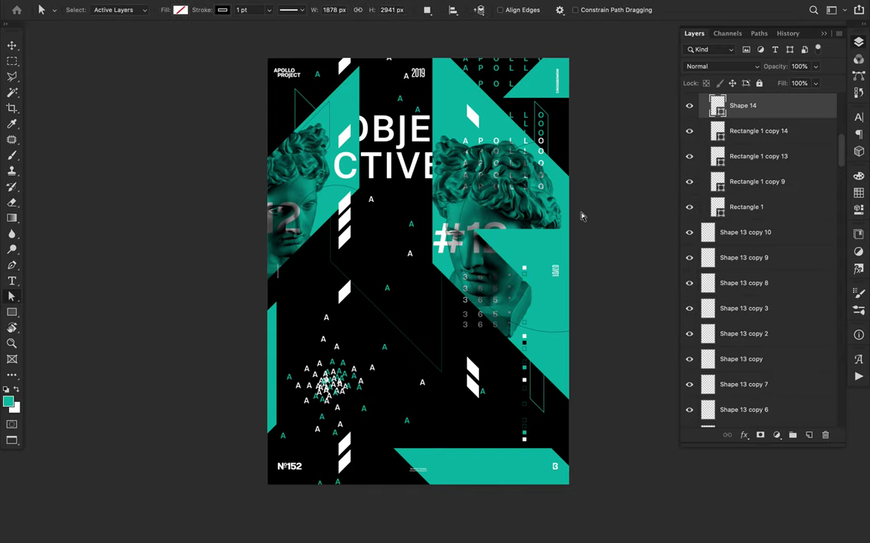
Try to draw a slanted outline from the right bust's face past the poster's right edge.
key("p")
left_click(516, 200)
left_click(516, 233, "shift")
left_click(588, 290, "shift")
left_click(581, 214, "shift")
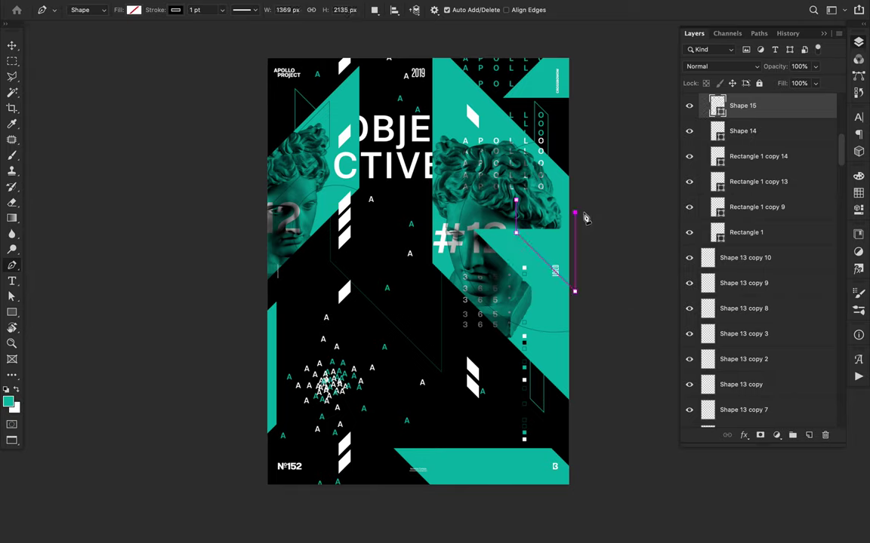
key("ctrl+z")
key("ctrl+z")
key("ctrl+z")
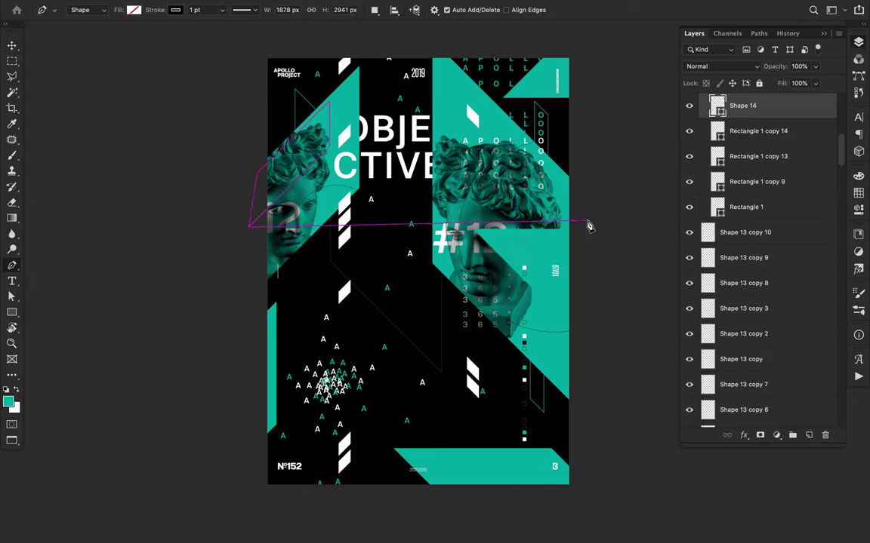
Draw an unfilled slanted outline with a black stroke across the right bust's hair and place its layer beneath Shape 5.
key("a")
key("p")
left_click(590, 224)
left_click(537, 171, "shift")
left_click(536, 213, "shift")
left_click(588, 264, "shift")
left_click(591, 224)
key("a")
left_click_drag(742, 106, 771, 223)
Increase the stroke width of the outline by the right bust and nudge it slightly down and inward.
left_click(249, 10)
key("Up")
key("Up")
key("Return")
key("v")
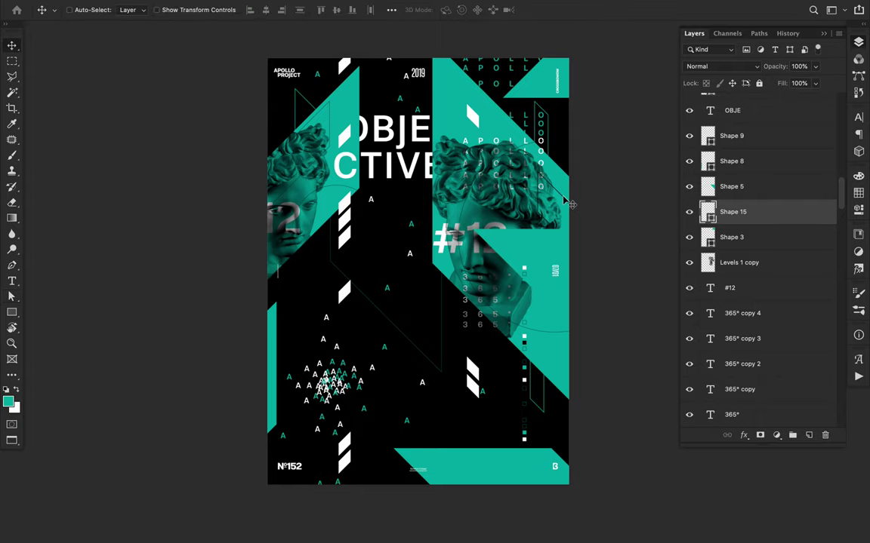
left_click_drag(567, 199, 562, 203)
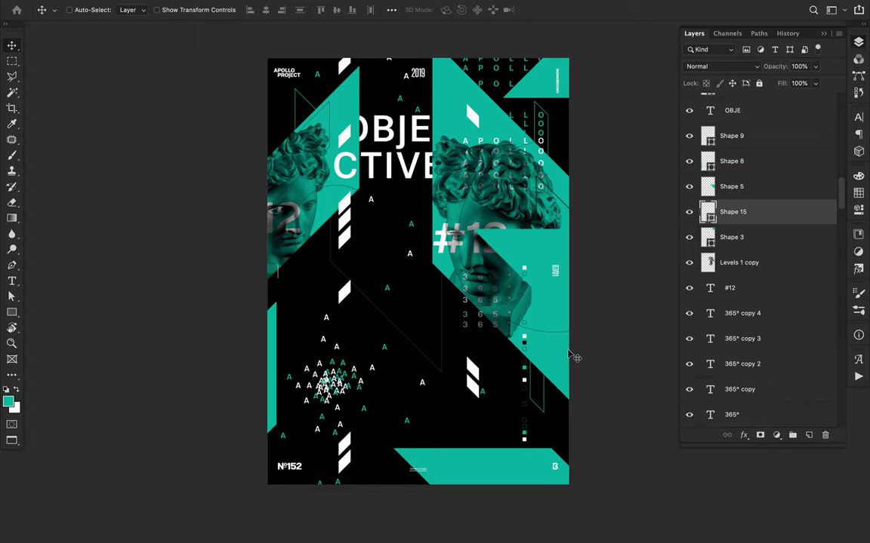
Move the pair of white parallelograms below the right bust straight up.
left_click(474, 385)
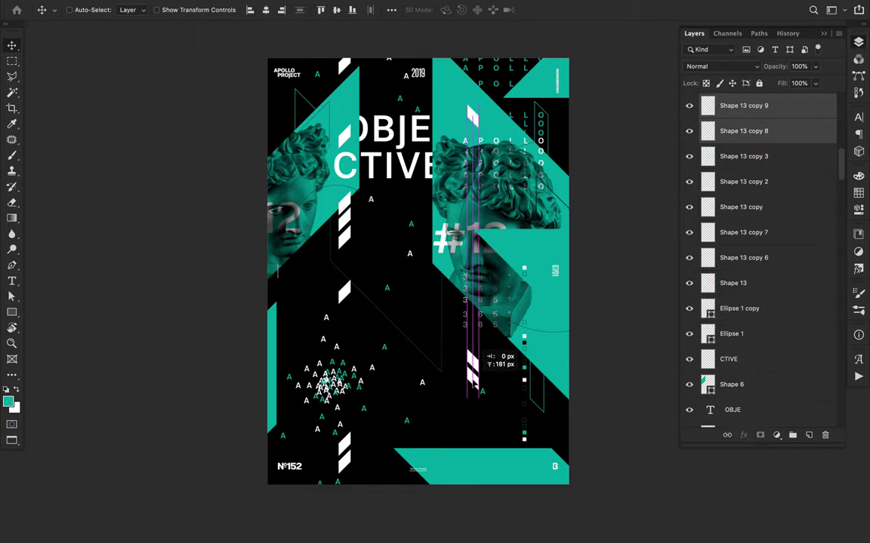
left_click(589, 7)
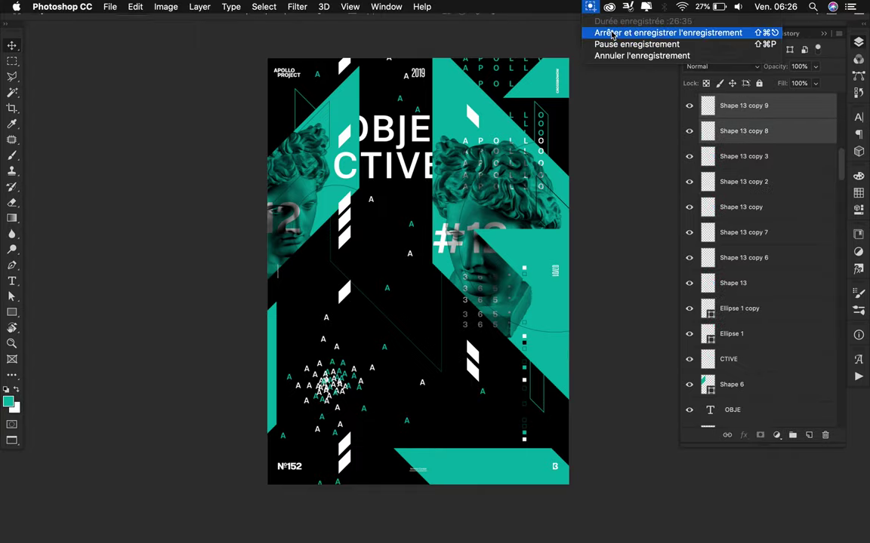